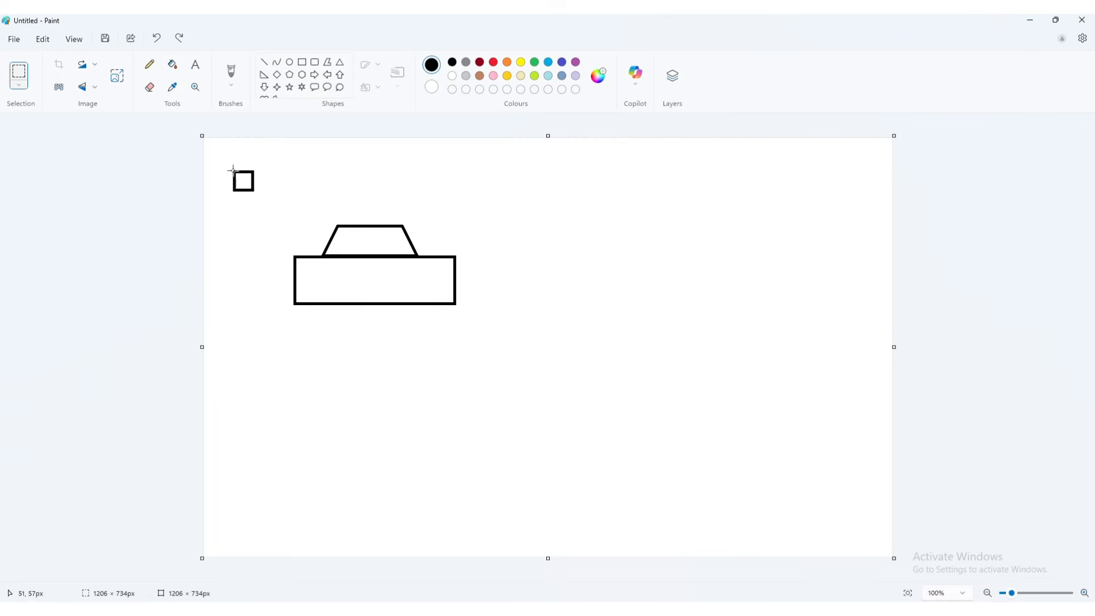
Copy the small square and place two copies side by side in the car's cabin as windows
left_click_drag(231, 166, 254, 192)
key("ctrl+c")
left_click(300, 168)
key("ctrl+v")
left_click_drag(216, 151, 353, 242)
key("ctrl+v")
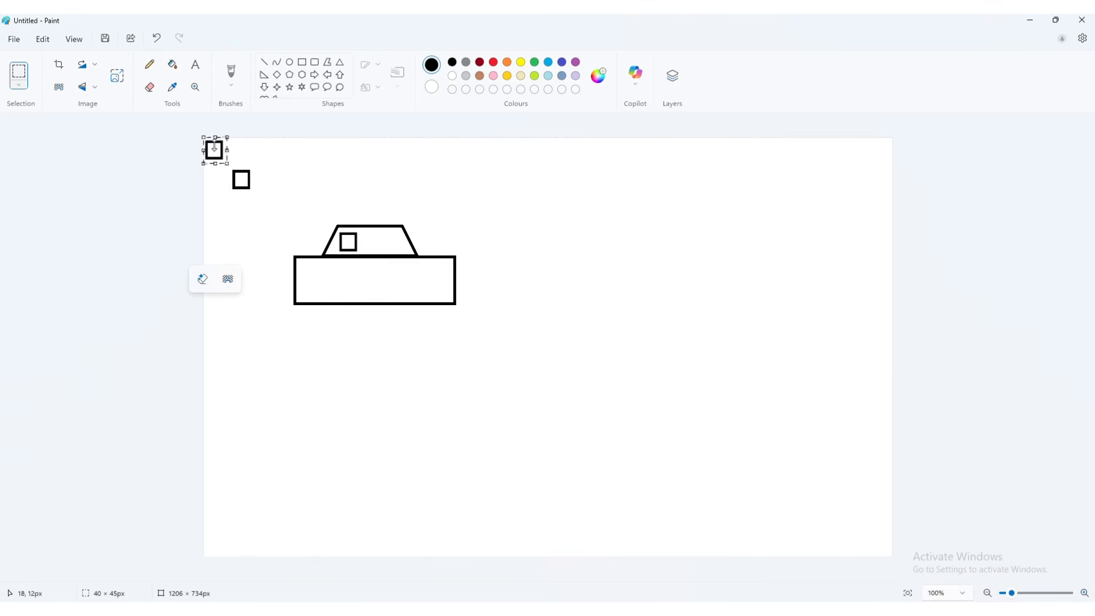
left_click_drag(220, 153, 385, 240)
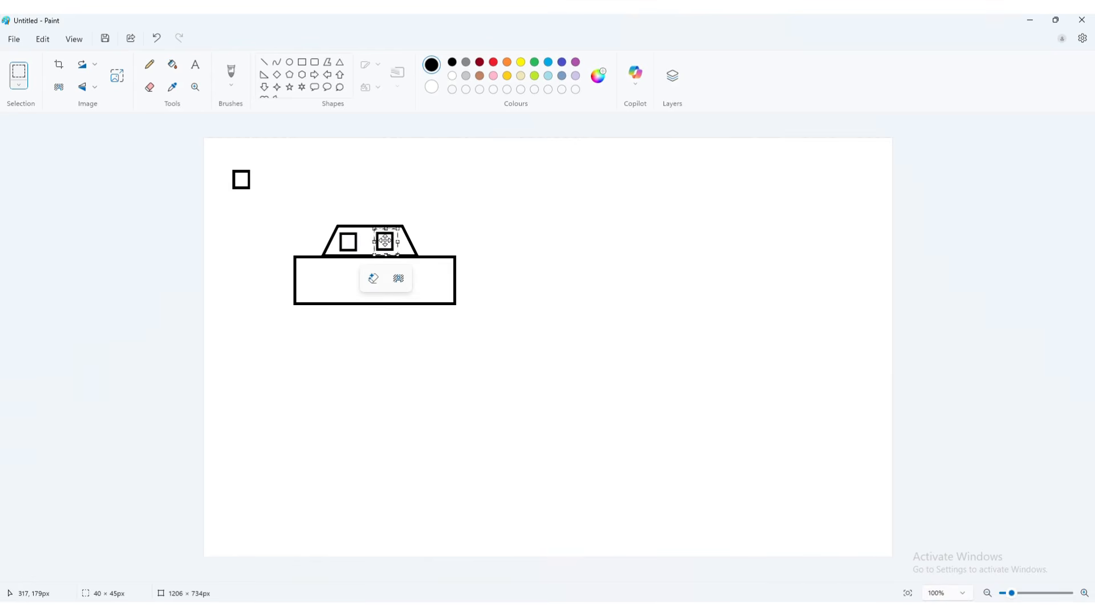
Draw a circle about 61 × 57 px in the empty area beyond the car's upper right and fill it black
left_click(289, 62)
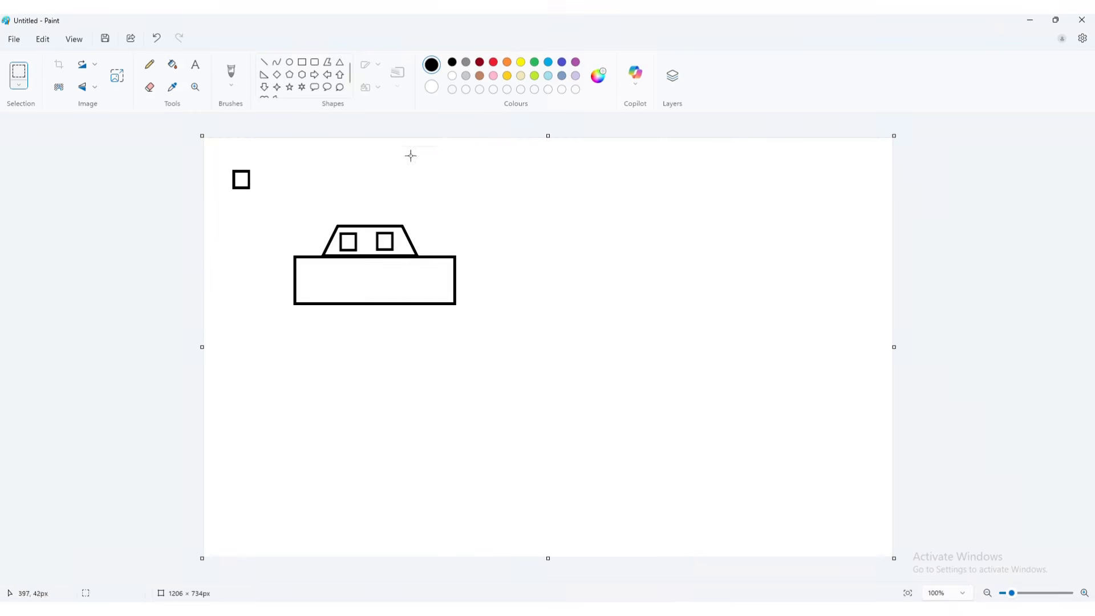
left_click_drag(505, 177, 542, 212)
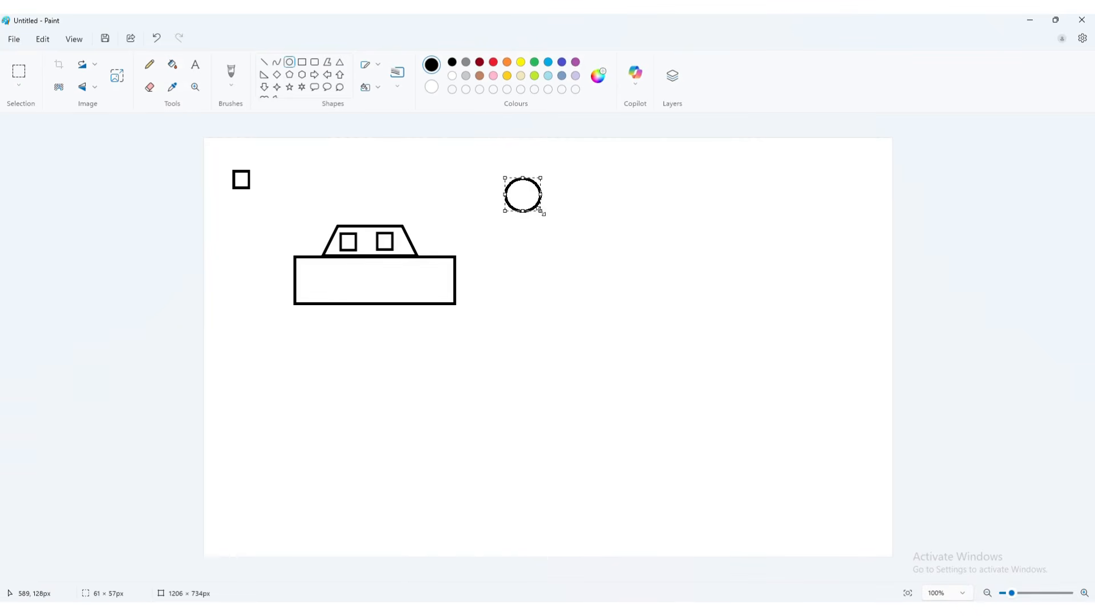
left_click(368, 141)
left_click(172, 64)
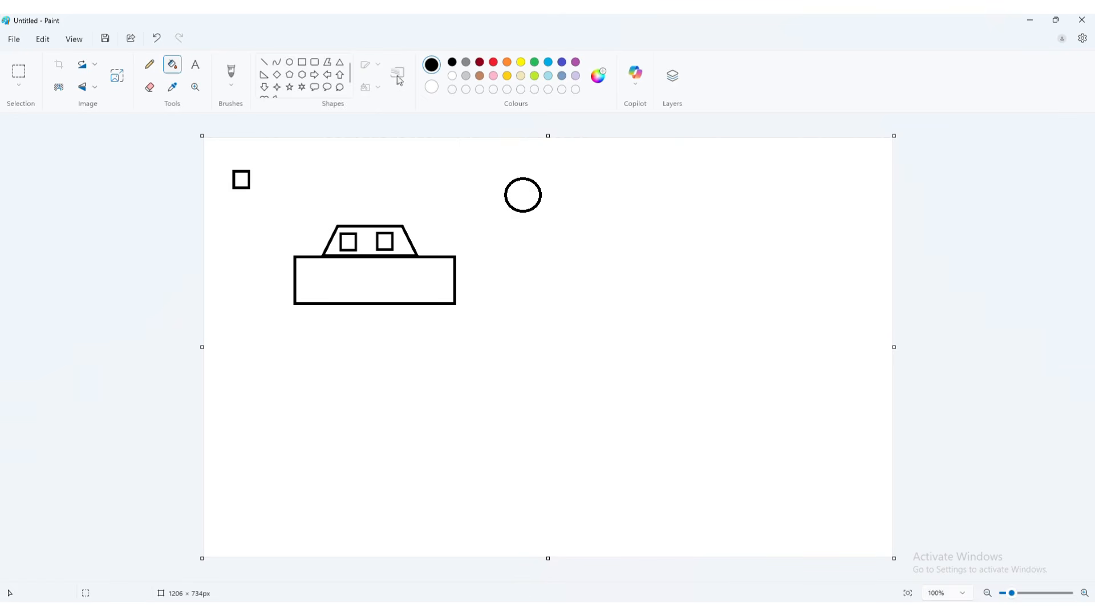
left_click(524, 194)
Draw a white circle inside the black disc and cross it with white vertical and horizontal lines to form the wheel's spokes
left_click(291, 64)
left_click(452, 75)
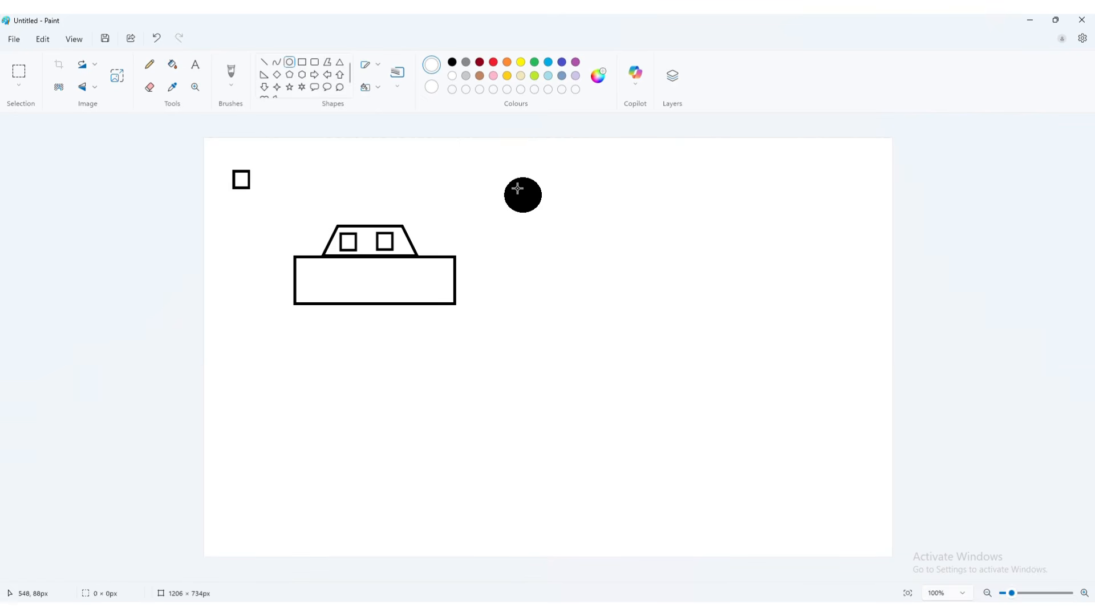
left_click_drag(514, 186, 532, 202)
left_click(540, 173)
left_click(263, 62)
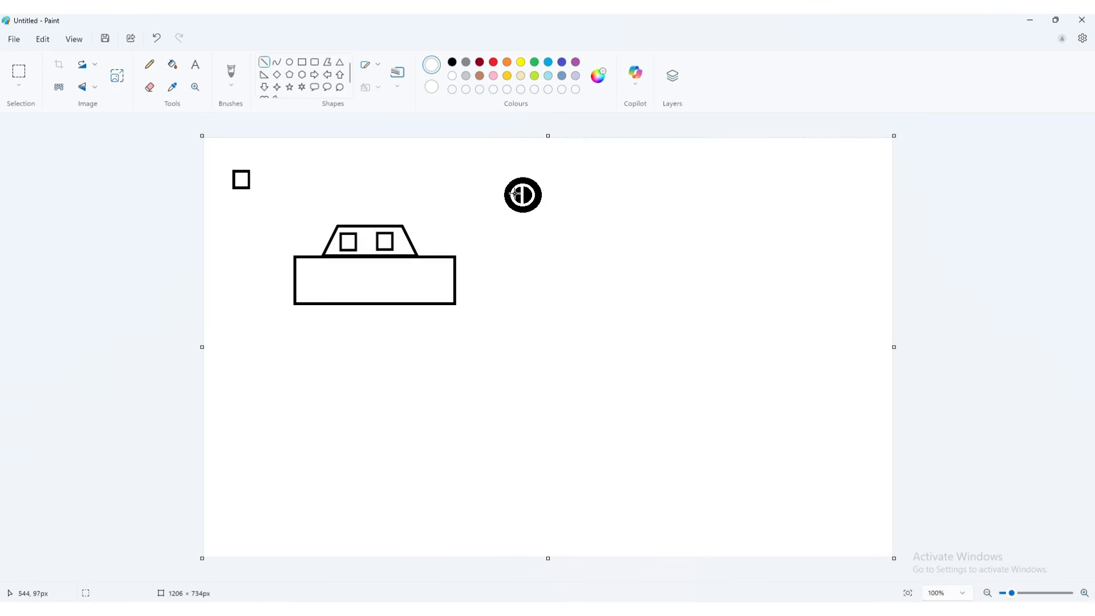
left_click_drag(513, 193, 546, 216)
Copy the wheel and place two reduced copies on the lower edge of the car body
left_click(18, 72)
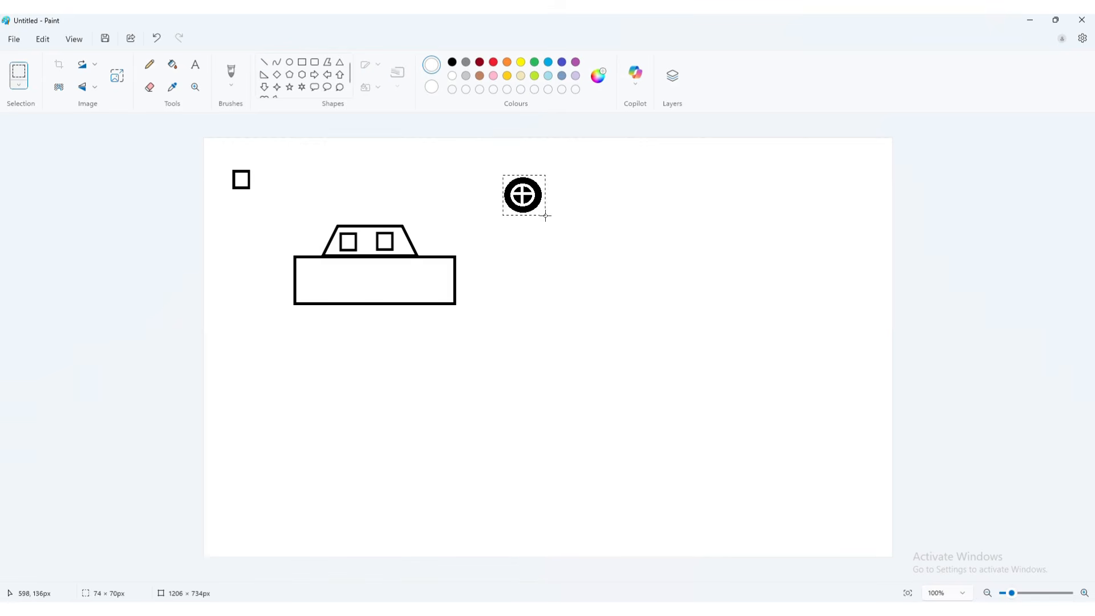
key("ctrl+c")
key("ctrl+v")
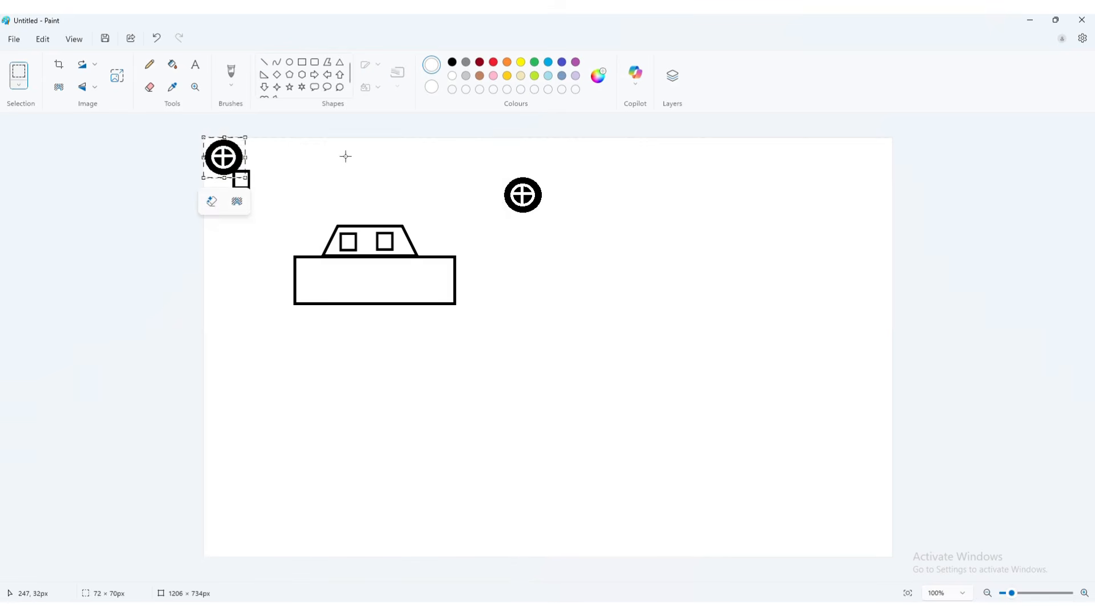
left_click_drag(244, 176, 331, 308)
key("ctrl+v")
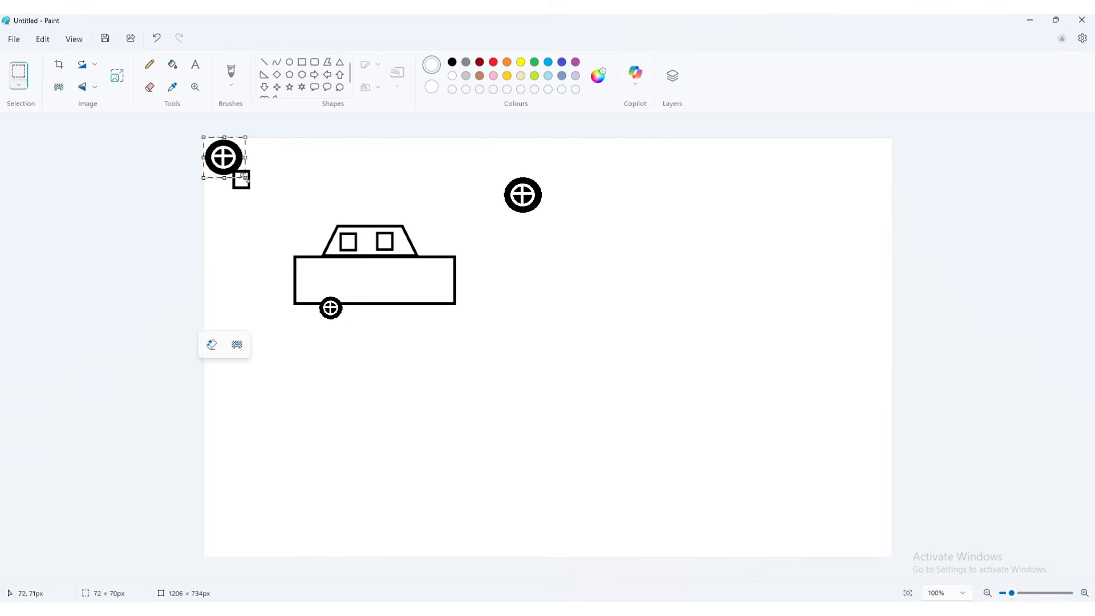
left_click_drag(243, 176, 407, 306)
left_click(562, 274)
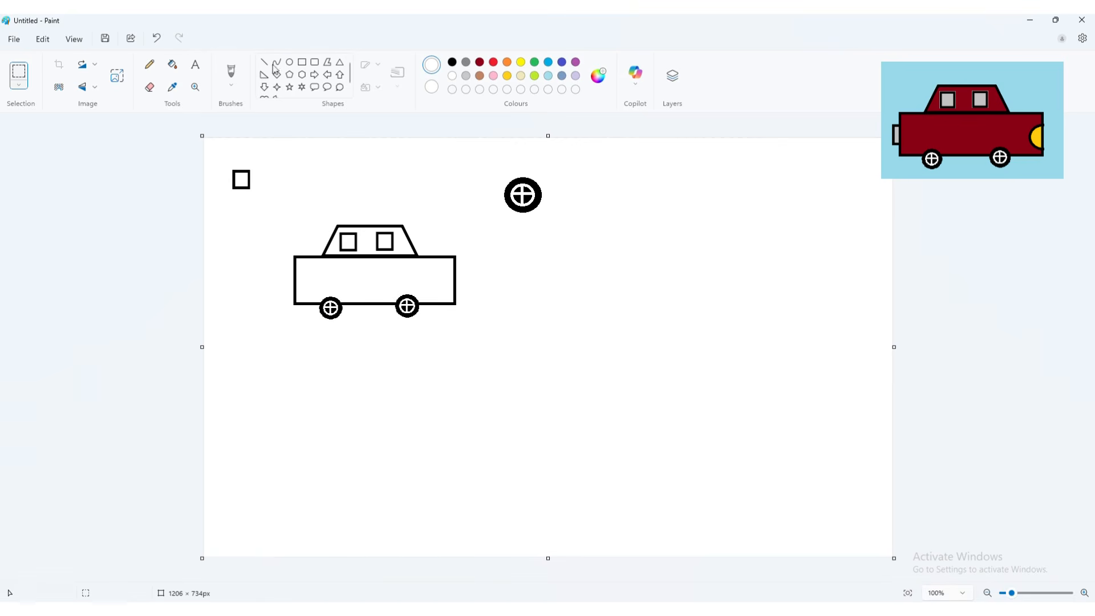
Draw a black circle across the front edge of the car body and delete its outer half to leave a headlight
left_click(290, 62)
left_click(453, 62)
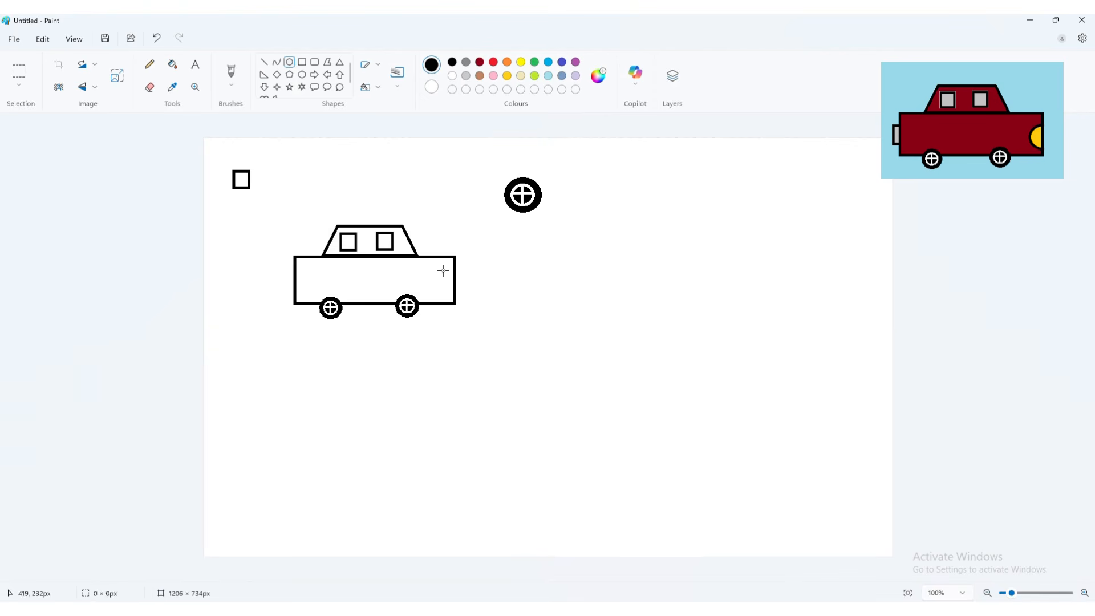
mouse_move(444, 271)
left_mouse_down()
mouse_move(471, 295)
mouse_move(458, 279)
left_mouse_up()
left_click(19, 73)
left_click_drag(461, 272, 477, 299)
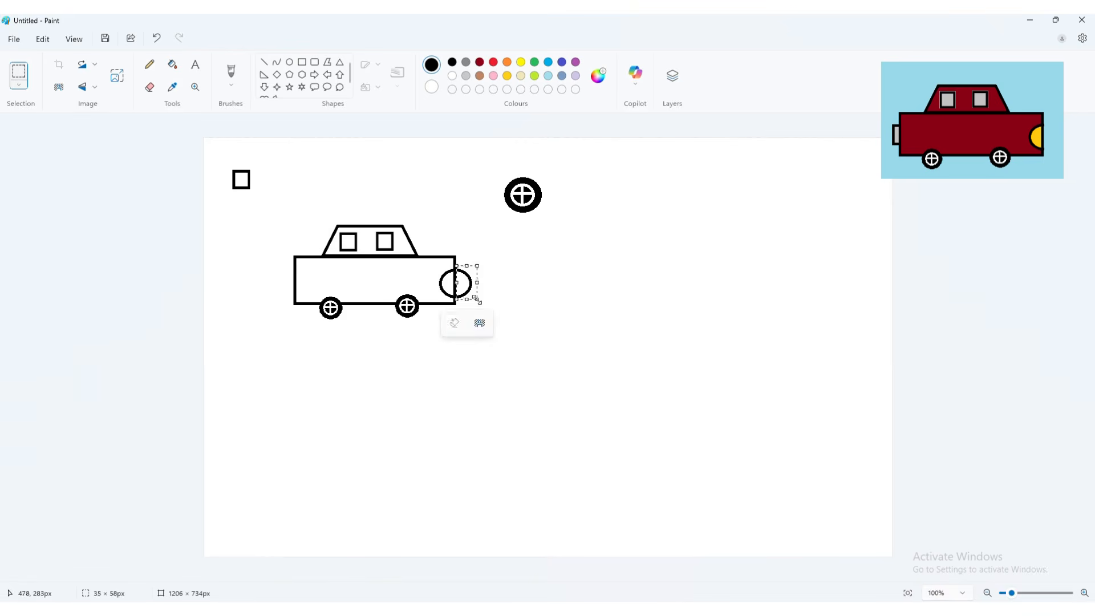
key("Delete")
Draw a small upright black rectangle against the rear edge of the car body
left_click(302, 62)
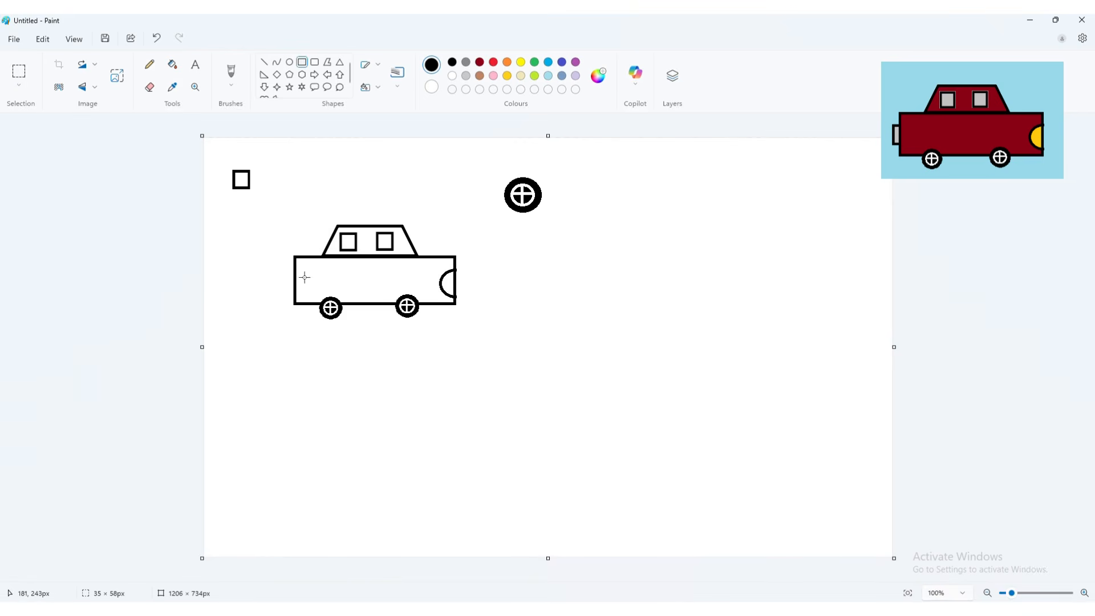
left_click_drag(289, 271, 295, 290)
left_click(530, 283)
Fill the car's body and cabin dark red, its windows and rear rectangle light grey, and its headlight gold
left_click(172, 64)
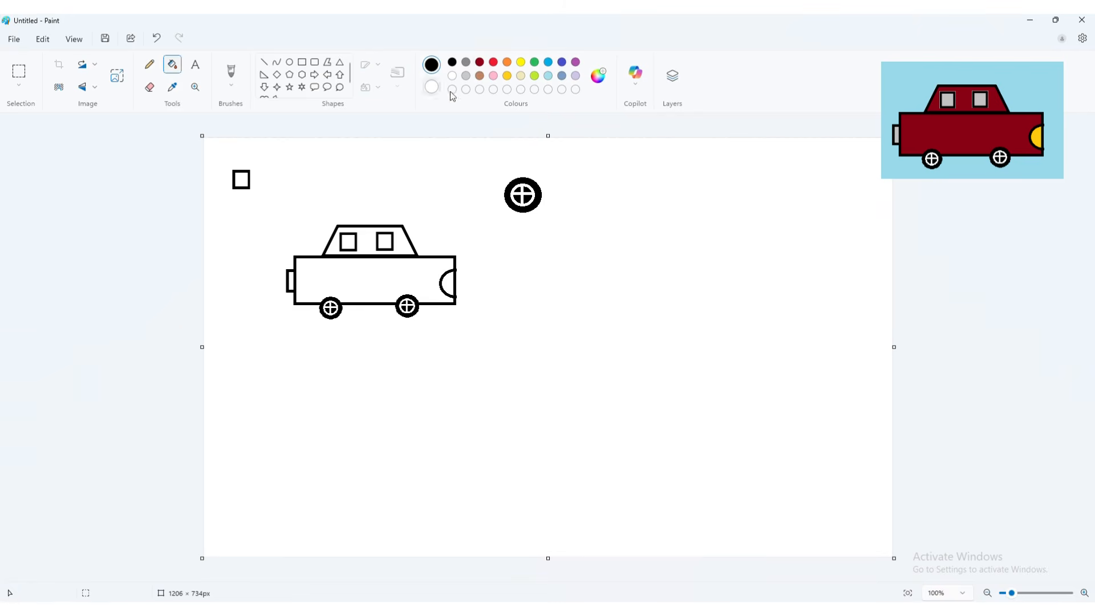
left_click(480, 62)
left_click(406, 276)
left_click(405, 242)
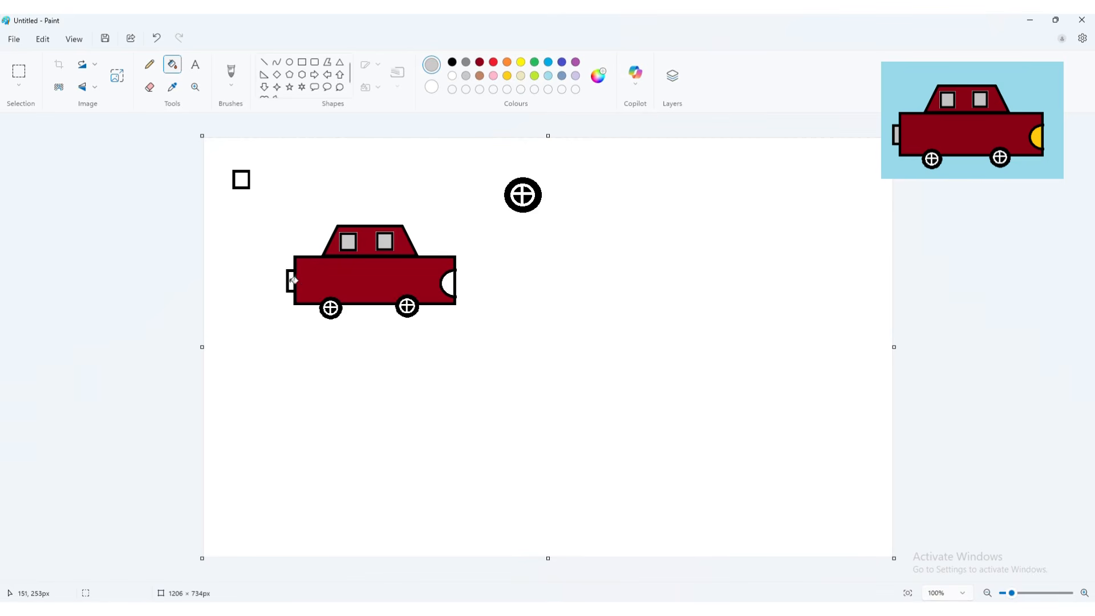
left_click(452, 285)
left_click(303, 61)
left_click_drag(264, 393, 416, 465)
key("ctrl+z")
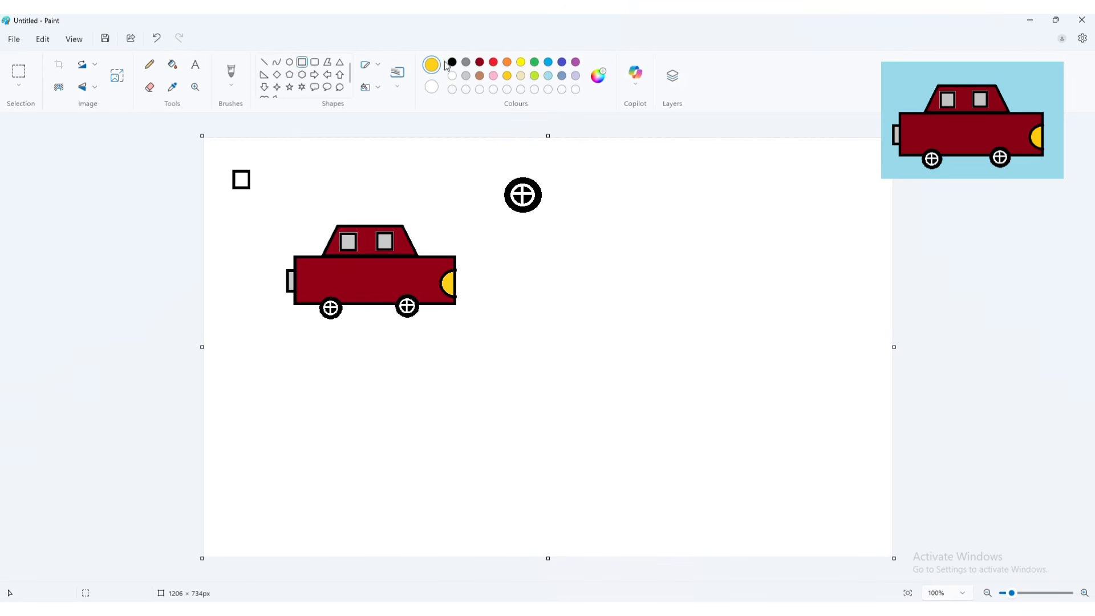
Draw a black rounded rectangle about 465 × 228 px, move it up below the car and widen it as the bus body
left_click(452, 62)
left_click(314, 62)
left_click_drag(264, 403, 531, 533)
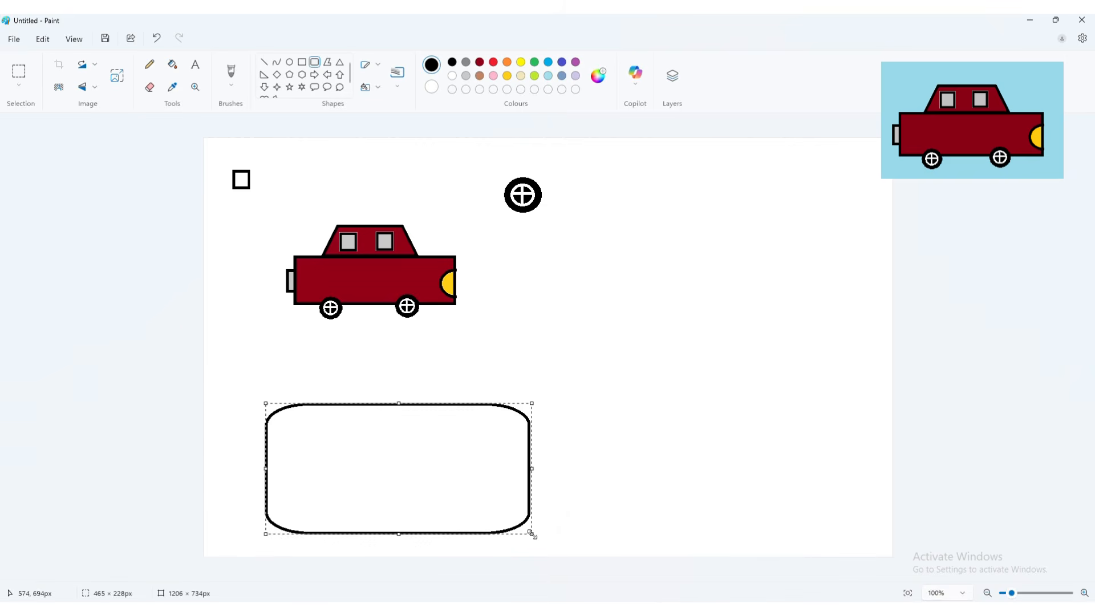
left_click_drag(425, 485, 412, 460)
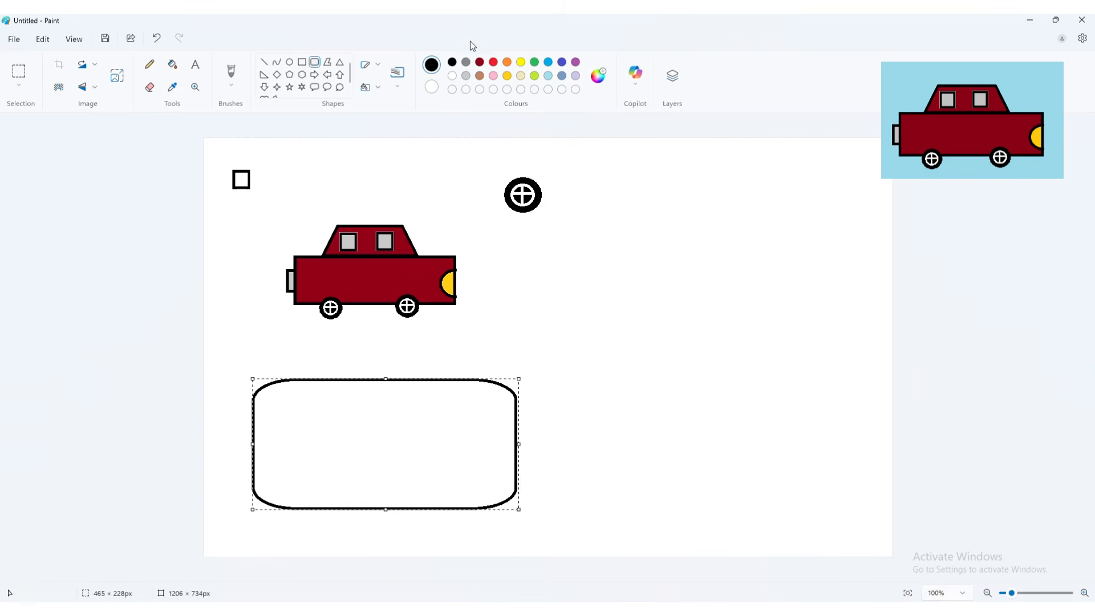
left_click(330, 359)
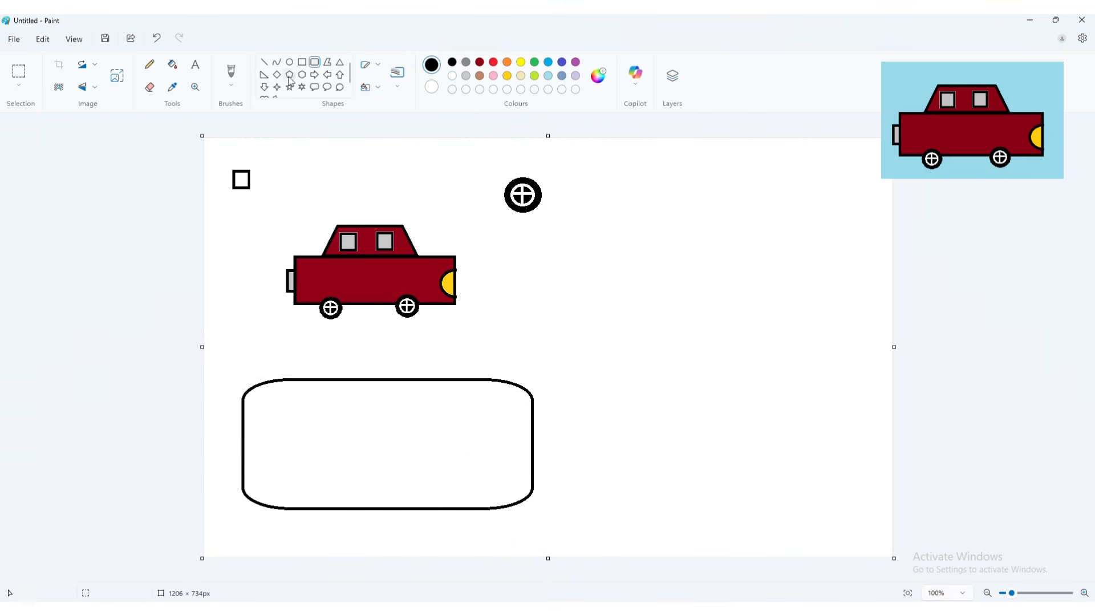
Copy the small square and place a slightly enlarged copy in the bus body's upper left corner as the first window
left_click(19, 71)
left_click_drag(230, 169, 254, 191)
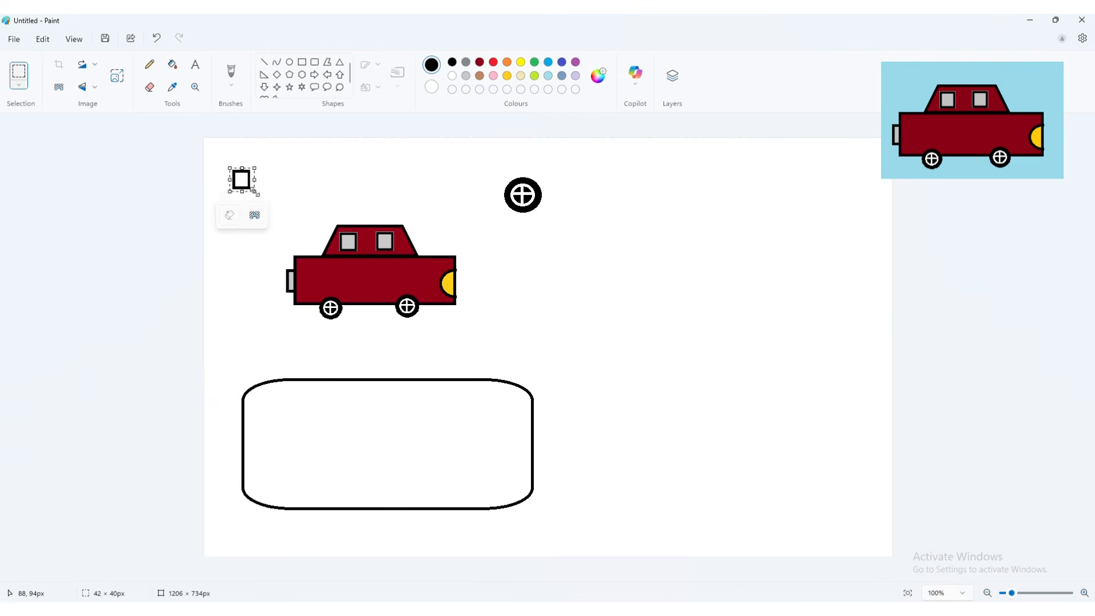
key("ctrl+c")
key("ctrl+v")
left_click_drag(215, 149, 298, 424)
left_click(236, 234)
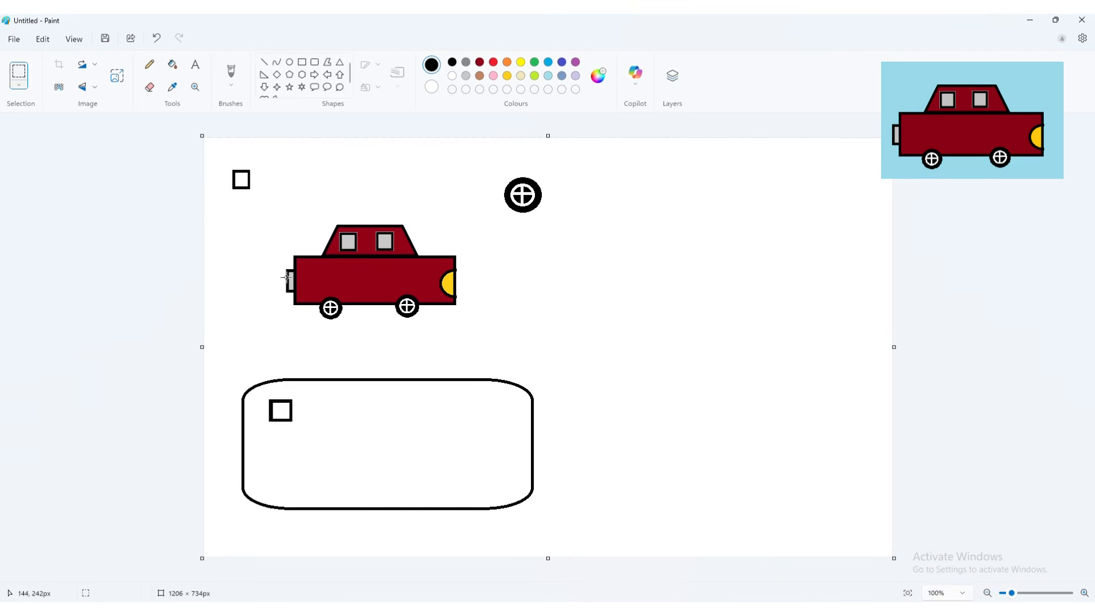
Copy the bus window and place four copies beside it to form a row of five windows
left_click_drag(267, 397, 299, 425)
key("ctrl+c")
key("ctrl+v")
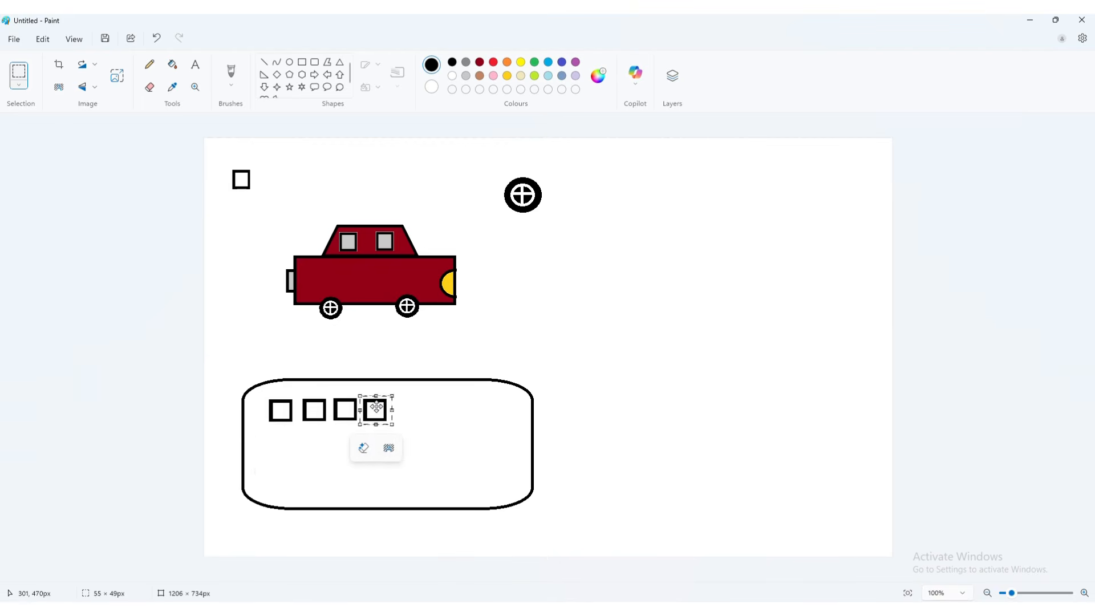
key("ctrl+v")
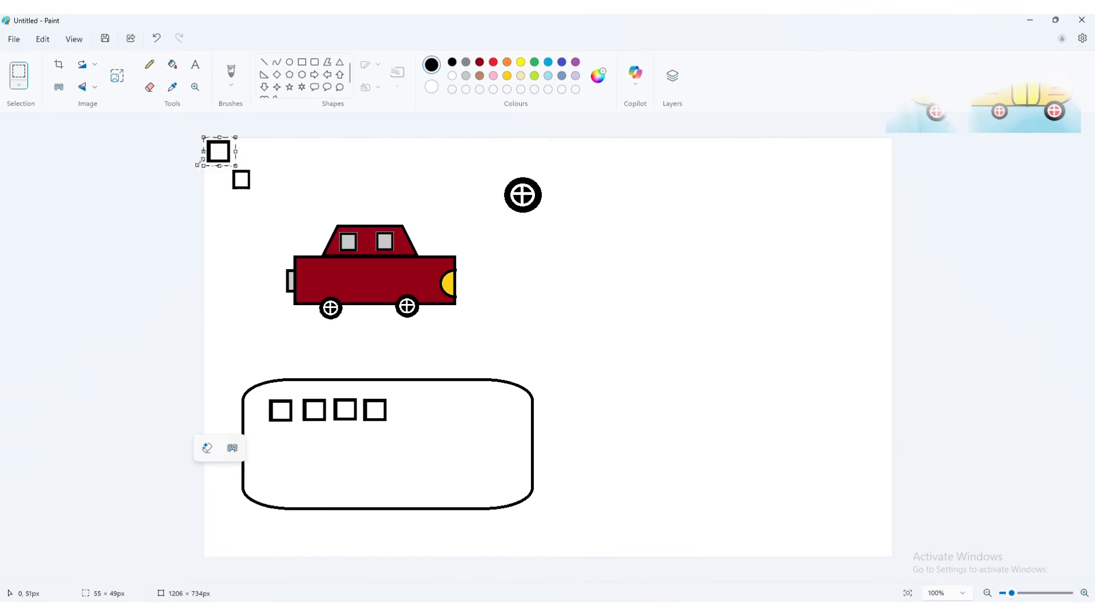
left_click_drag(215, 150, 408, 414)
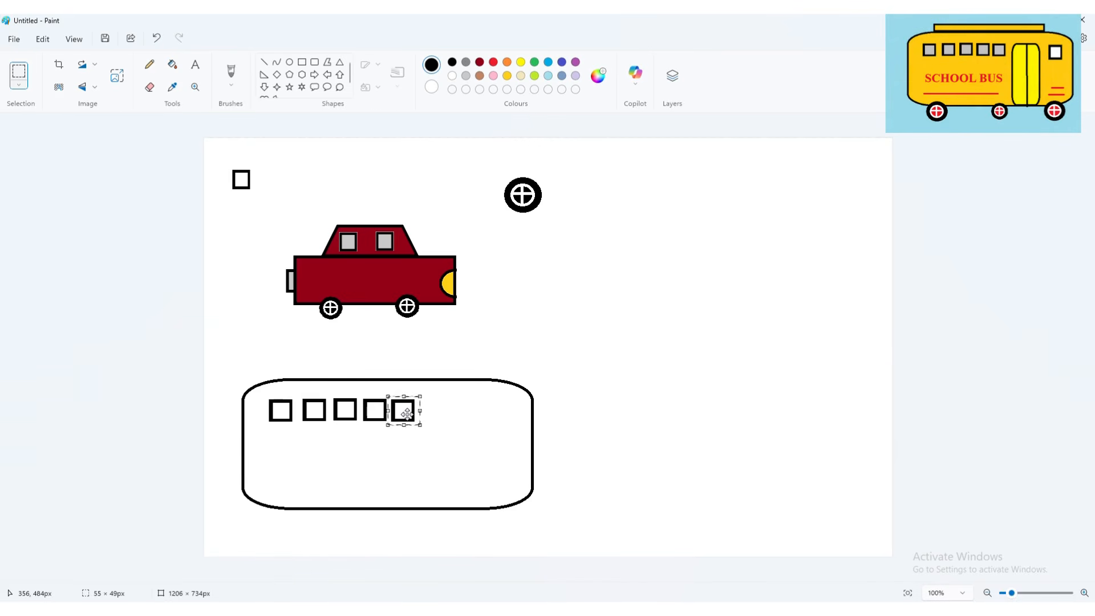
left_click(280, 151)
Draw a rounded rectangle about 85 × 190 px beside the row of windows, reaching the bus's lower edge, as the door
left_click(301, 62)
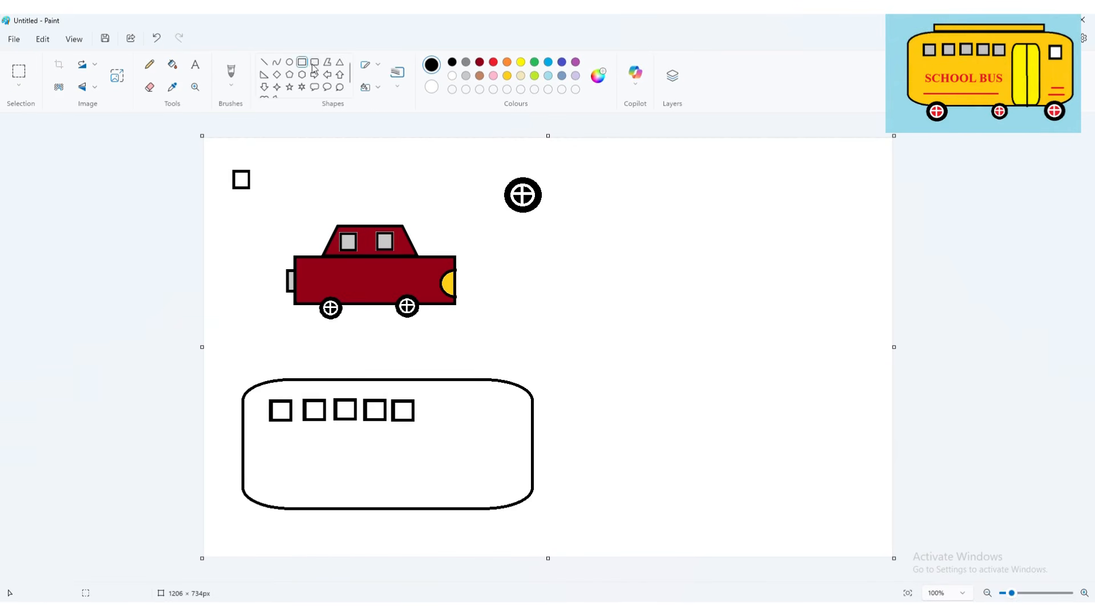
left_click_drag(426, 400, 475, 508)
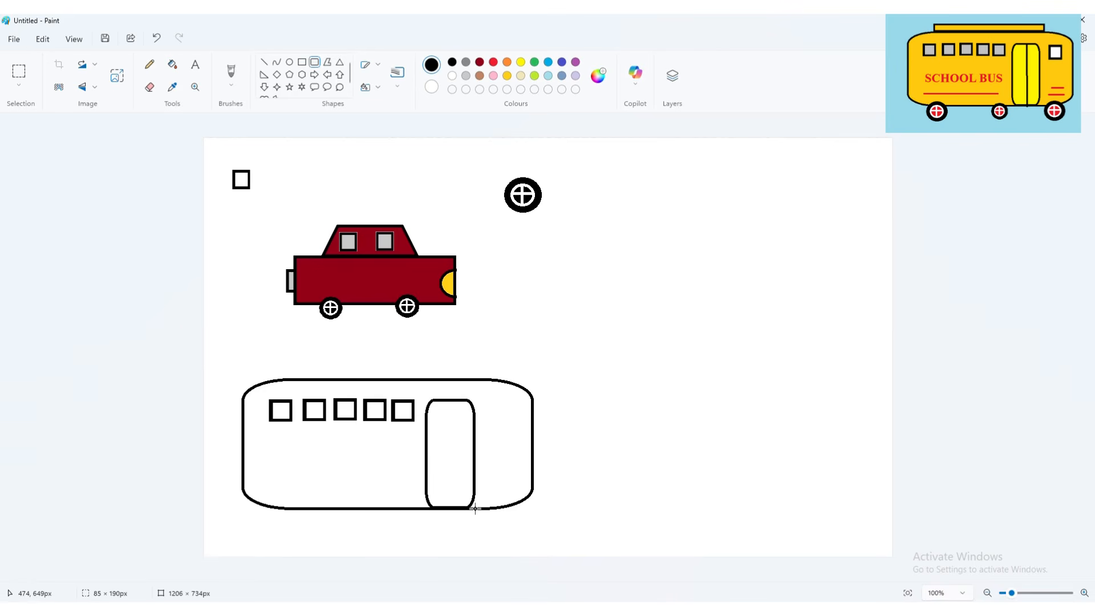
left_click(258, 166)
Copy the small square and place a copy enlarged to about 55 × 62 px between the door and the bus's front edge
left_click(18, 71)
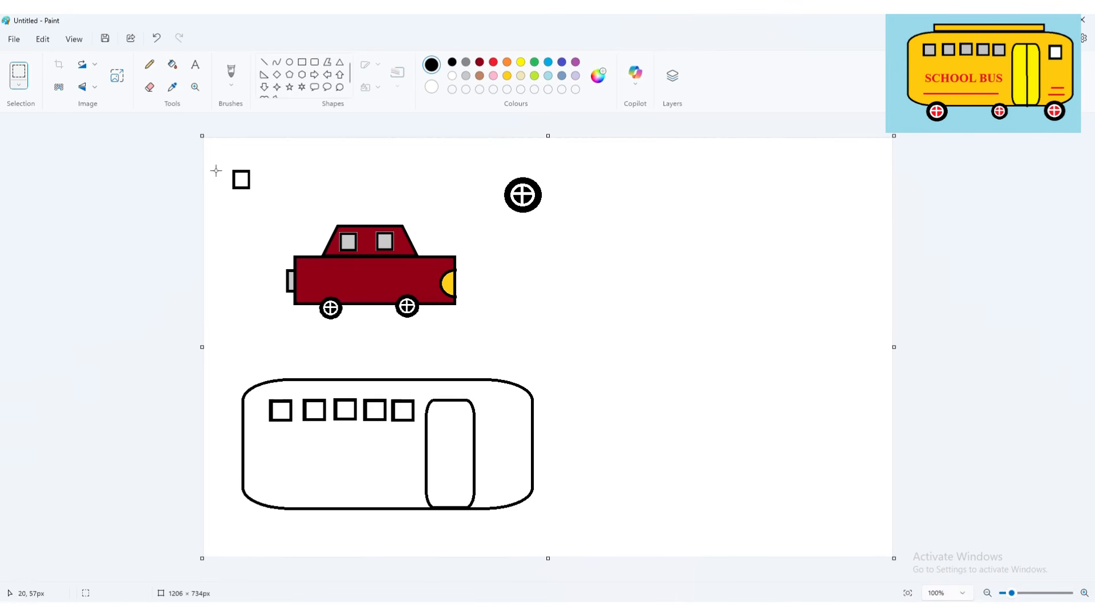
left_click_drag(229, 164, 297, 227)
key("ctrl+c")
key("ctrl+v")
left_click_drag(251, 209, 470, 426)
left_click_drag(464, 393, 505, 416)
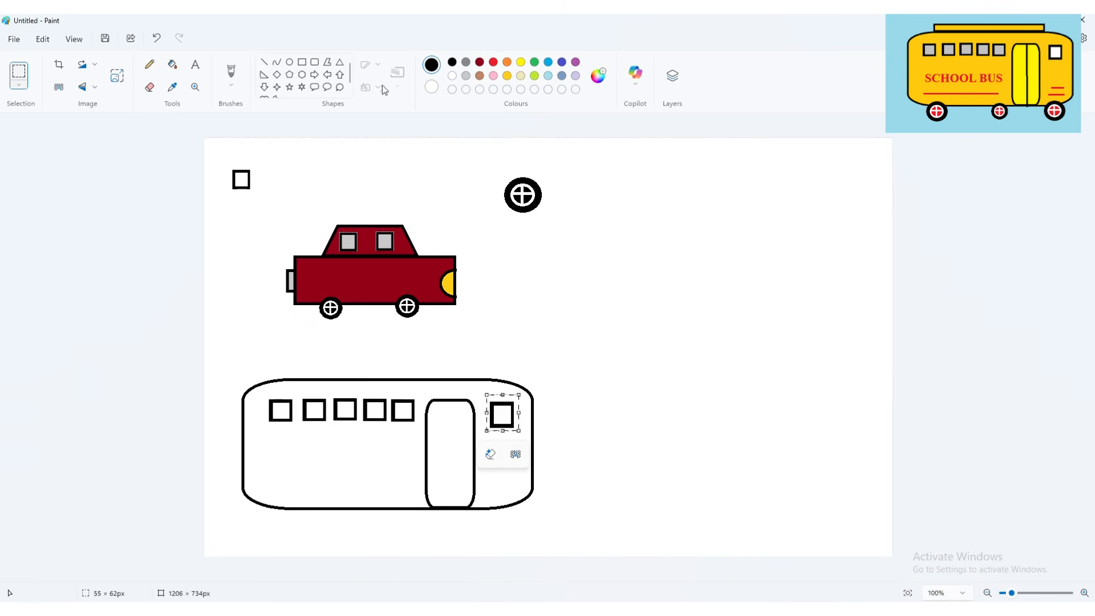
Draw a long flat rectangle on top of the bus roof, widen it and nudge it sideways into place as the roof rack
left_click(303, 63)
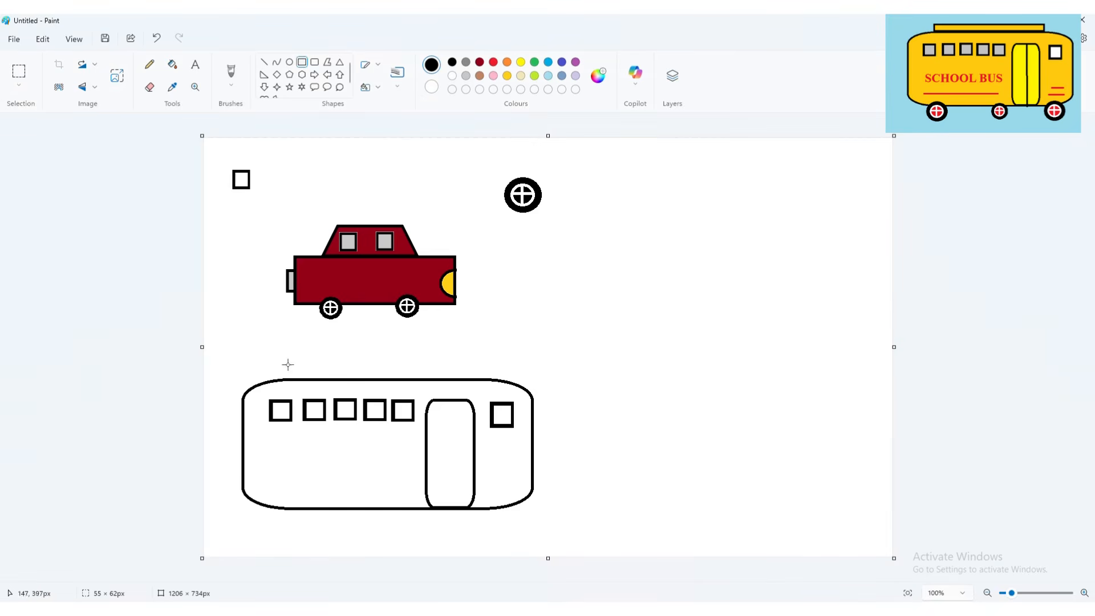
left_click_drag(290, 368, 443, 388)
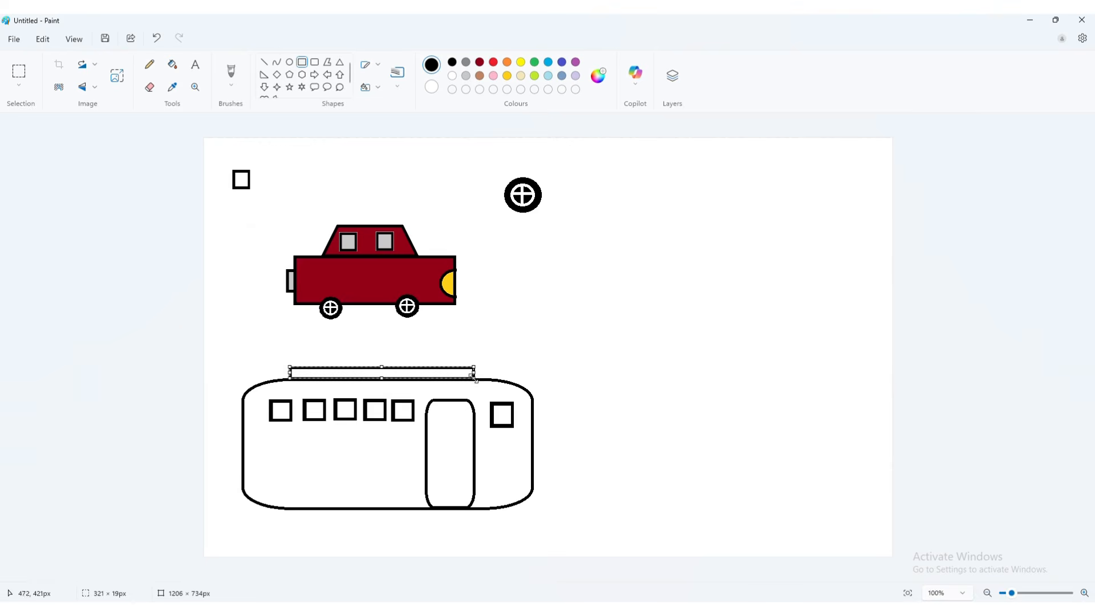
left_click_drag(391, 368, 484, 379)
key("Right")
key("Right")
key("Right")
key("Right")
key("Right")
key("Right")
key("Left")
key("Left")
key("Left")
key("Left")
key("Left")
key("Left")
key("Left")
key("Left")
key("Left")
key("Left")
key("Left")
key("Left")
key("Left")
key("Left")
key("Left")
key("Left")
key("Left")
key("Left")
key("Left")
key("Left")
left_click(588, 357)
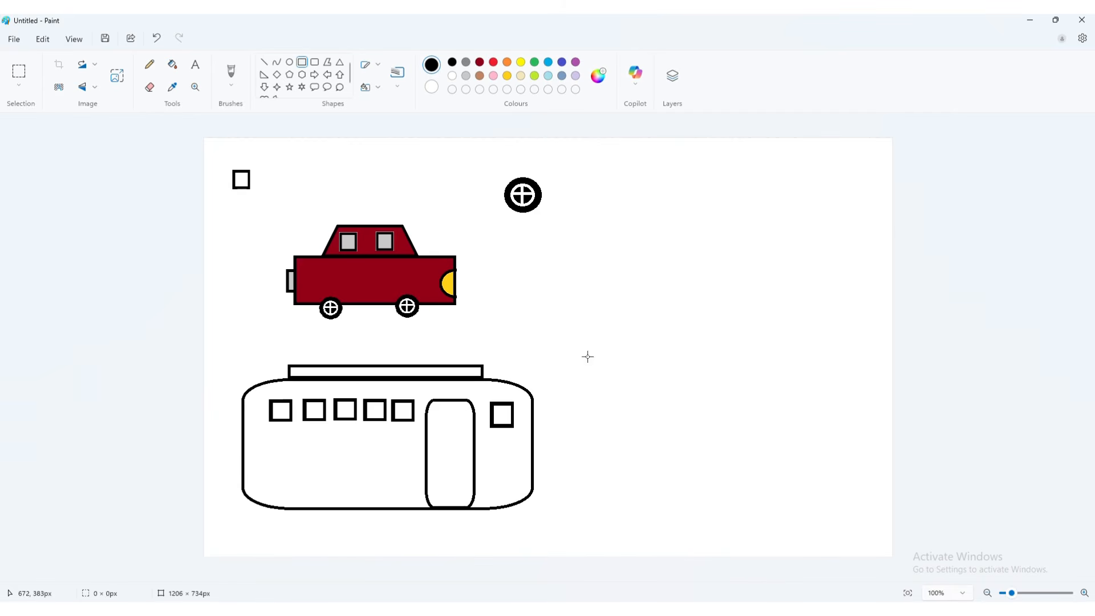
Fill the hub segments between the spokes of the large spare wheel with red
left_click(19, 71)
left_click_drag(499, 175, 547, 216)
left_click(19, 71)
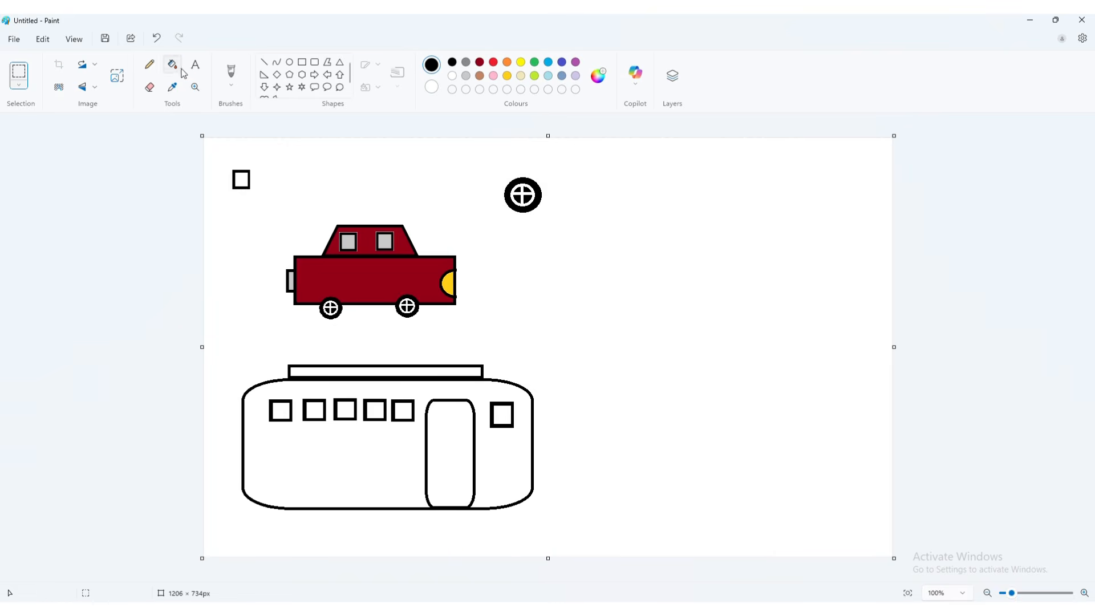
left_click(178, 67)
left_click(494, 61)
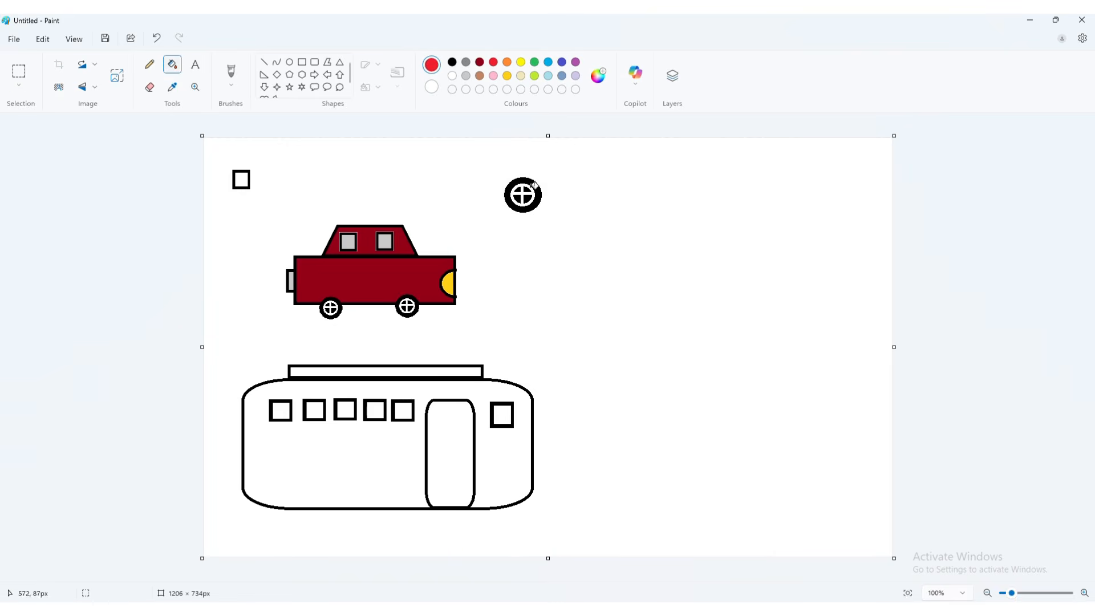
left_click(20, 73)
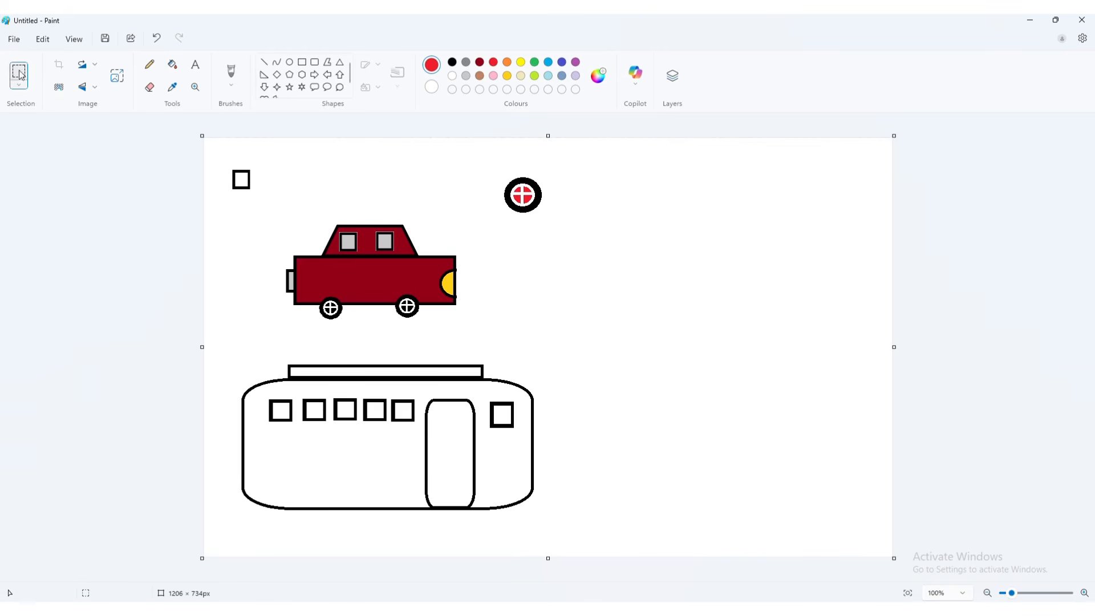
Copy the red-hubbed spare wheel and place copies under the bus's rear and front, plus a smaller 53 × 53 px copy beside the door
left_click_drag(504, 177, 545, 214)
key("ctrl+c")
key("ctrl+v")
left_click_drag(223, 156, 294, 519)
key("ctrl+v")
left_click_drag(222, 156, 501, 518)
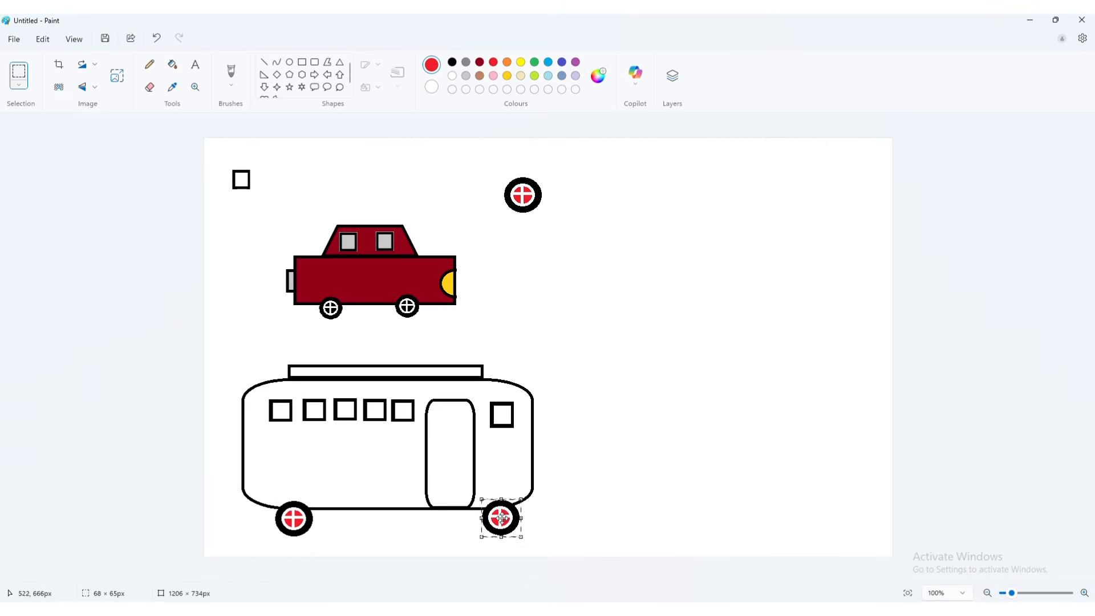
key("ctrl+v")
left_click_drag(243, 175, 404, 519)
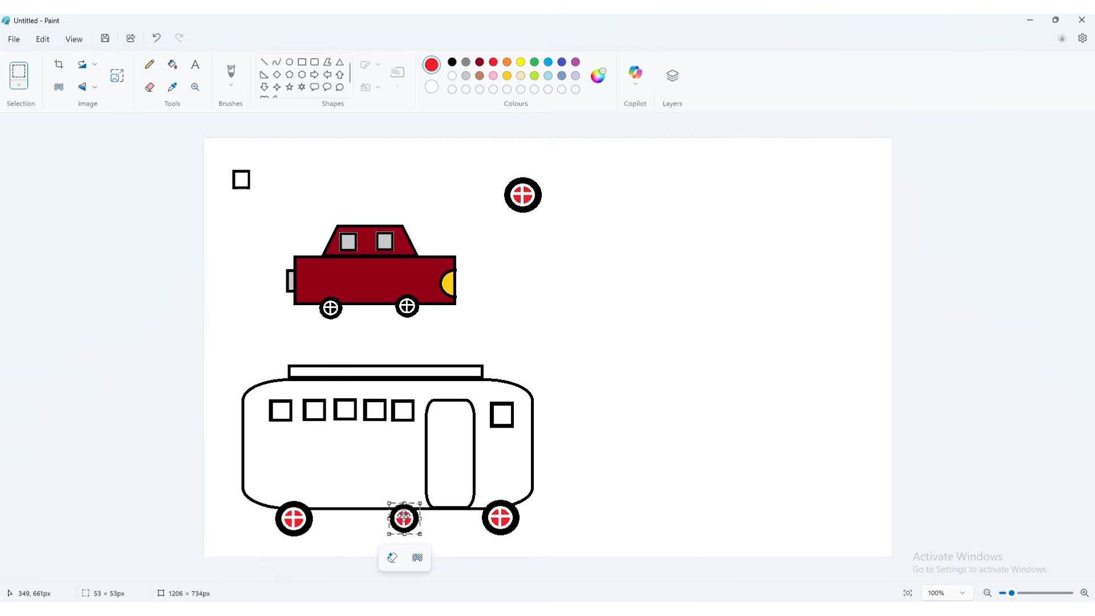
Fill the bus body and roof rack with gold and the door with bright yellow
left_click(172, 64)
left_click(507, 75)
left_click(417, 415)
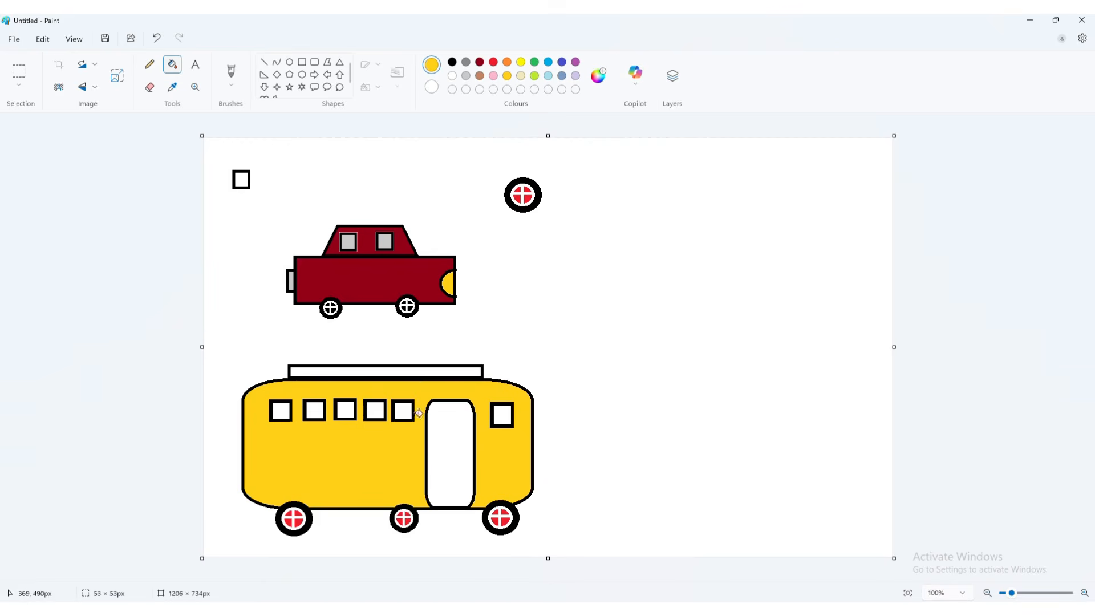
left_click(426, 369)
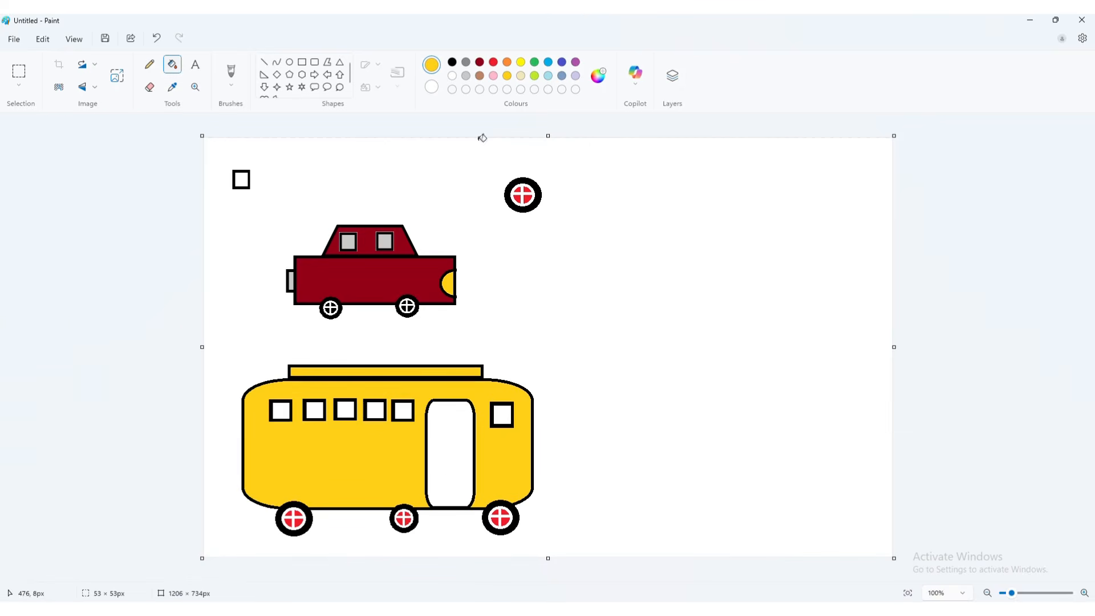
left_click(521, 62)
left_click(447, 434)
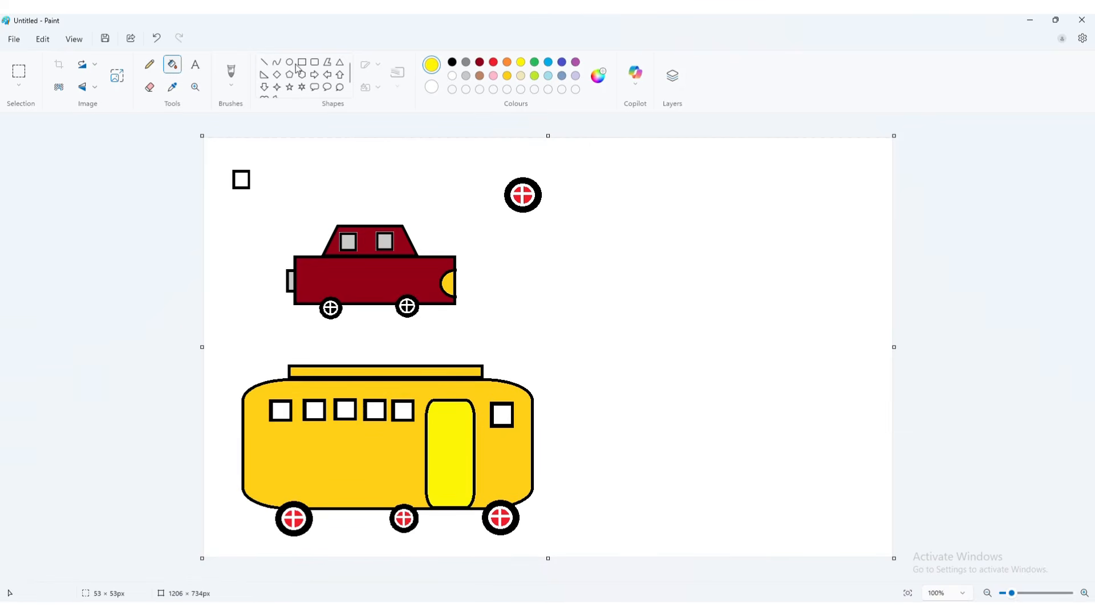
Draw a black vertical line down the middle of the door and red horizontal stripes low on the bus on both sides of it
left_click(264, 62)
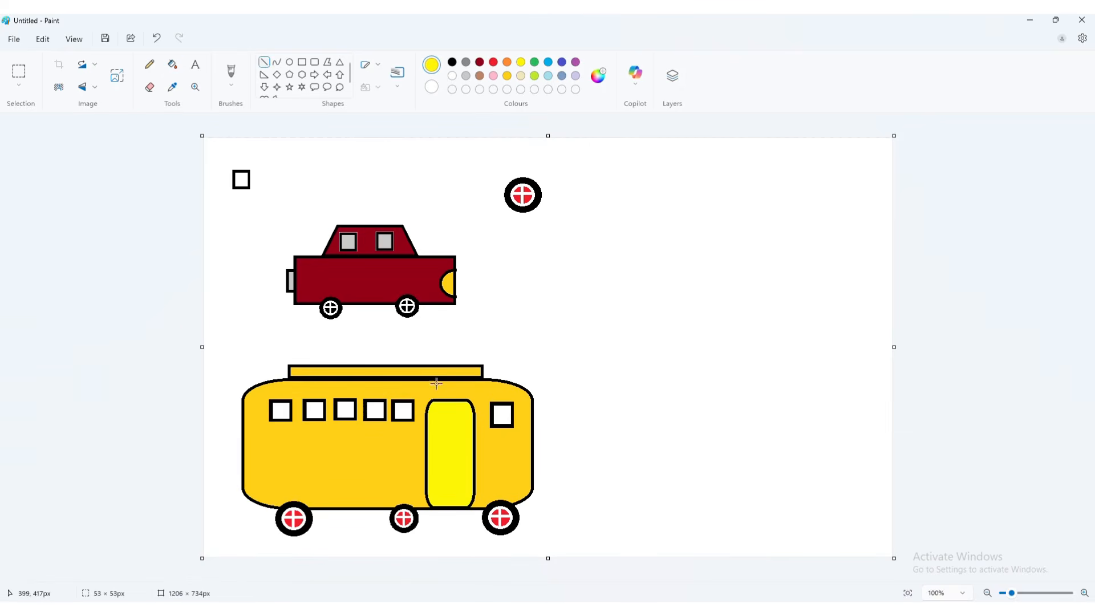
left_click(453, 61)
left_click_drag(452, 488, 453, 510)
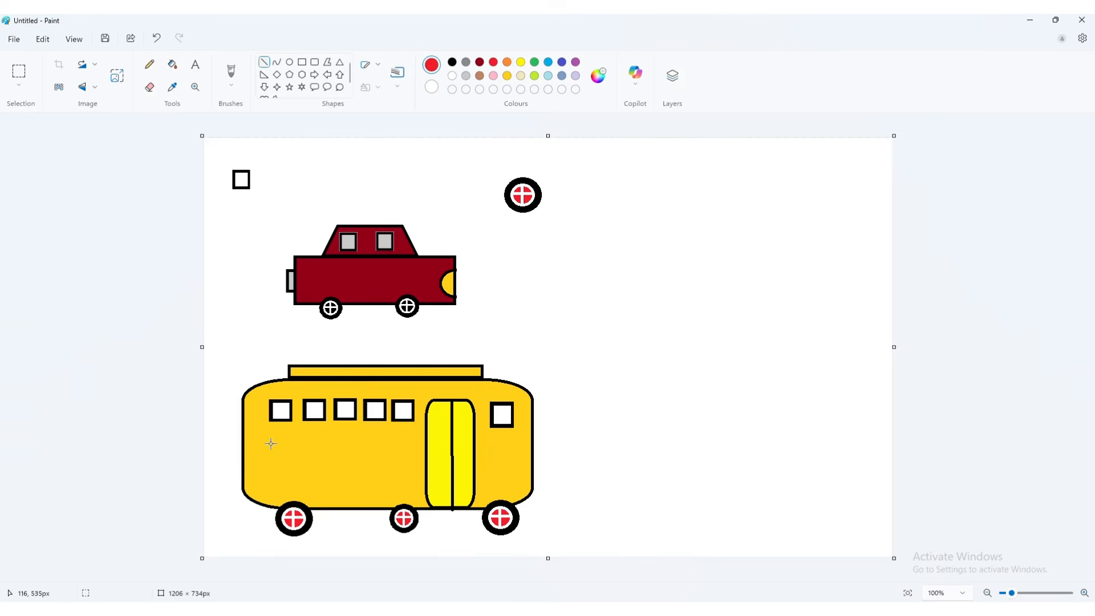
left_click_drag(272, 488, 402, 488)
mouse_move(499, 489)
left_mouse_down()
mouse_move(516, 489)
mouse_move(517, 477)
left_mouse_up()
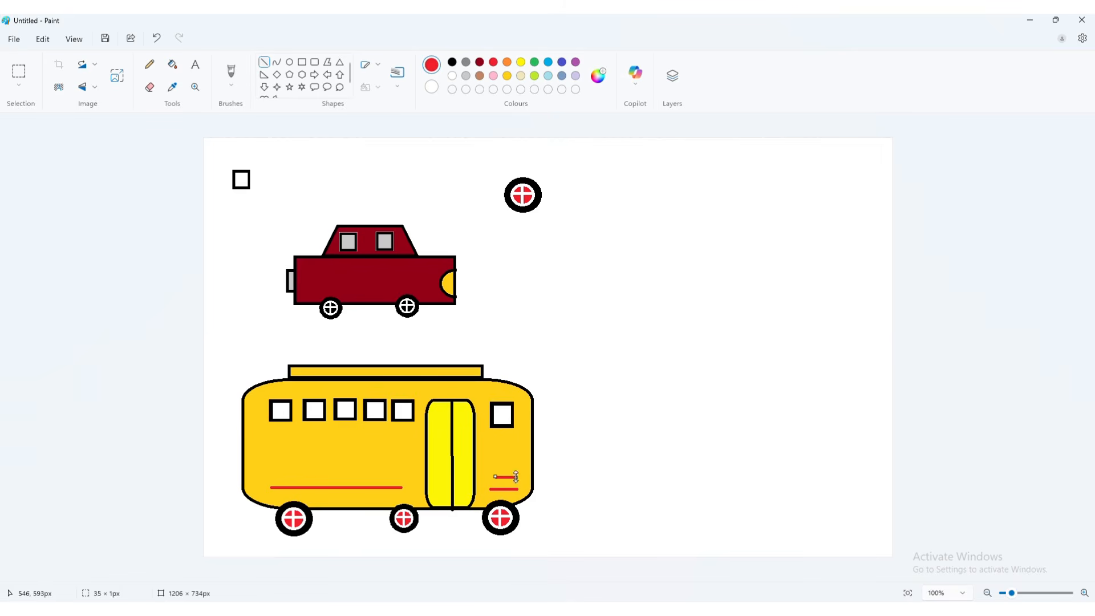
Add the bold red Times New Roman text "SCHOOL BUS" across the lower part of the bus
left_click(195, 66)
left_click_drag(276, 452, 526, 498)
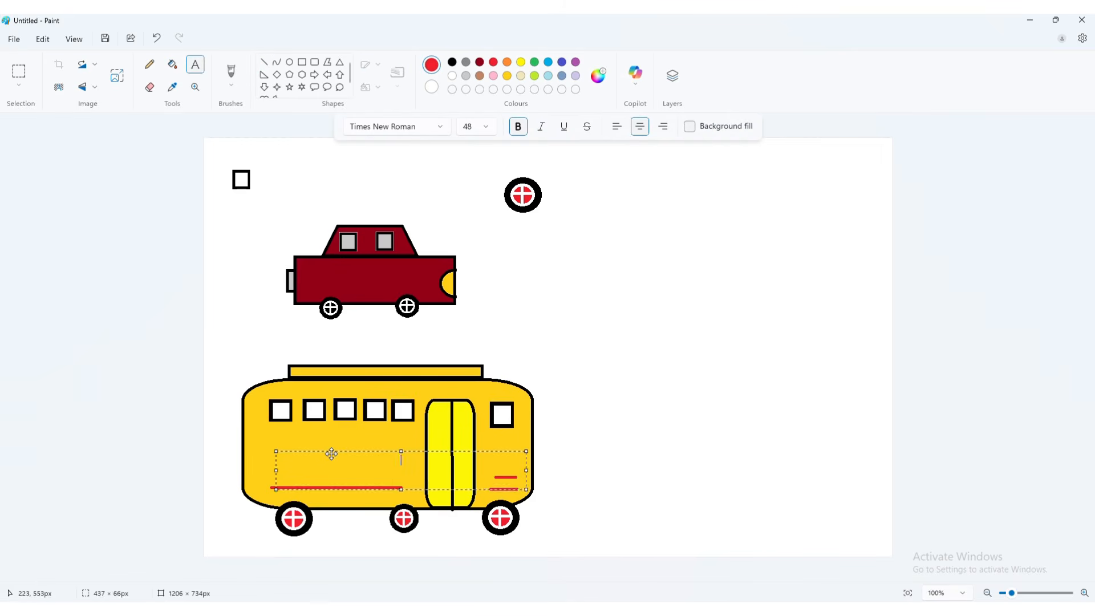
type("SCHOOL BUS")
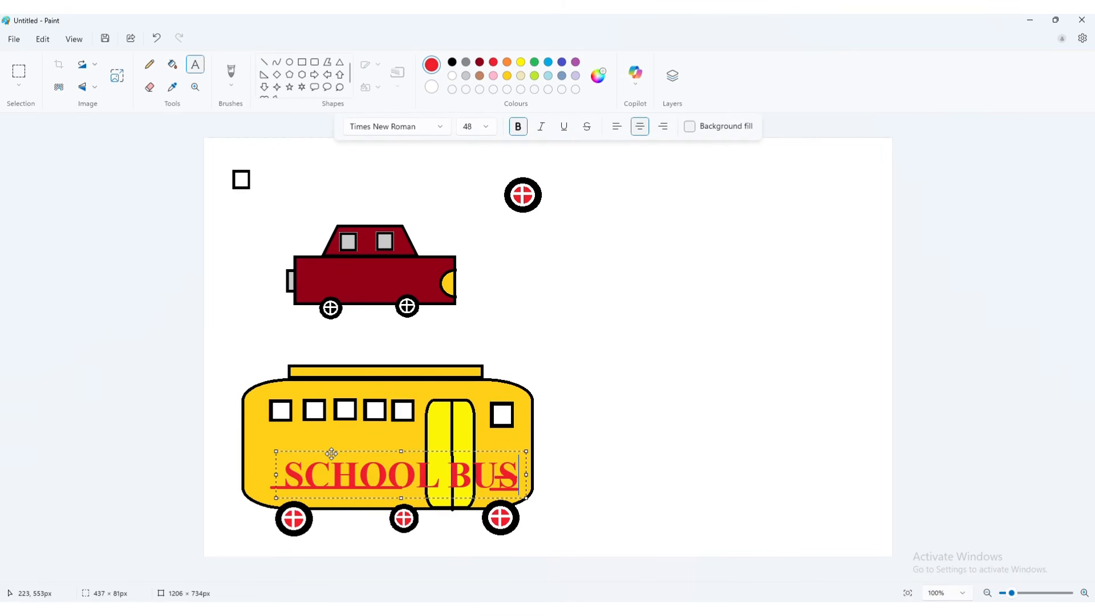
left_click_drag(526, 500, 519, 510)
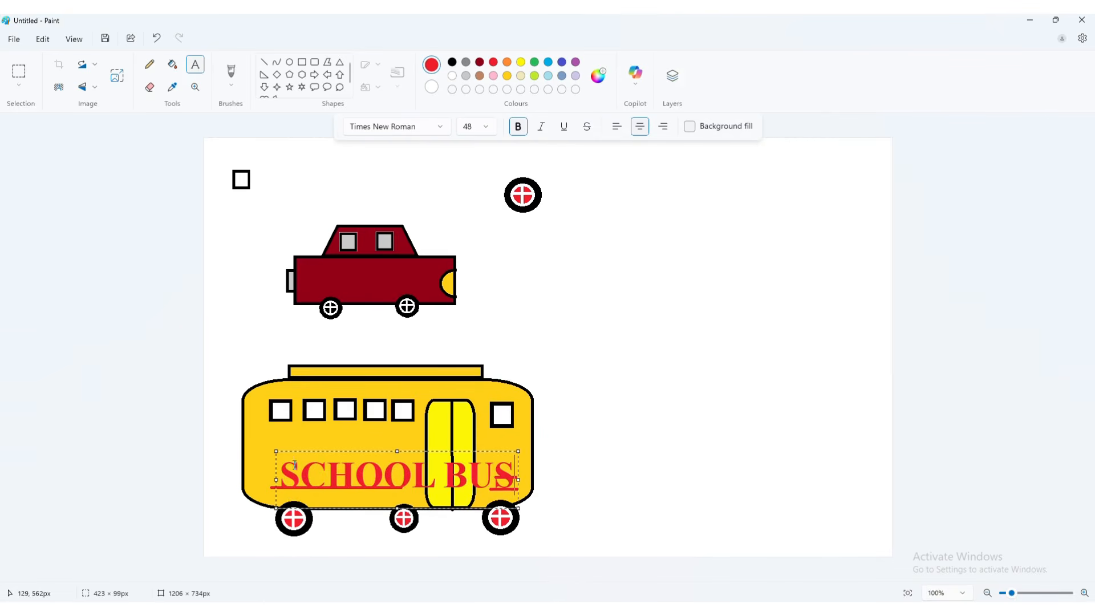
Set the "SCHOOL BUS" text size to 28 and place it between the row of windows and the long red stripe
left_click_drag(295, 464, 516, 479)
left_click(486, 127)
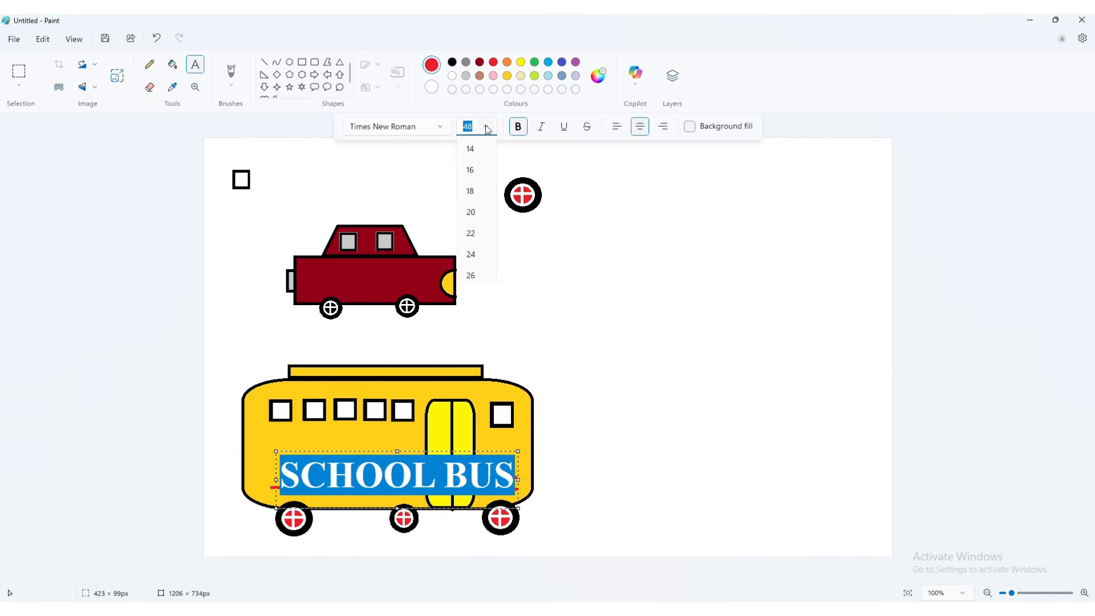
left_click(471, 255)
left_click_drag(444, 451, 288, 457)
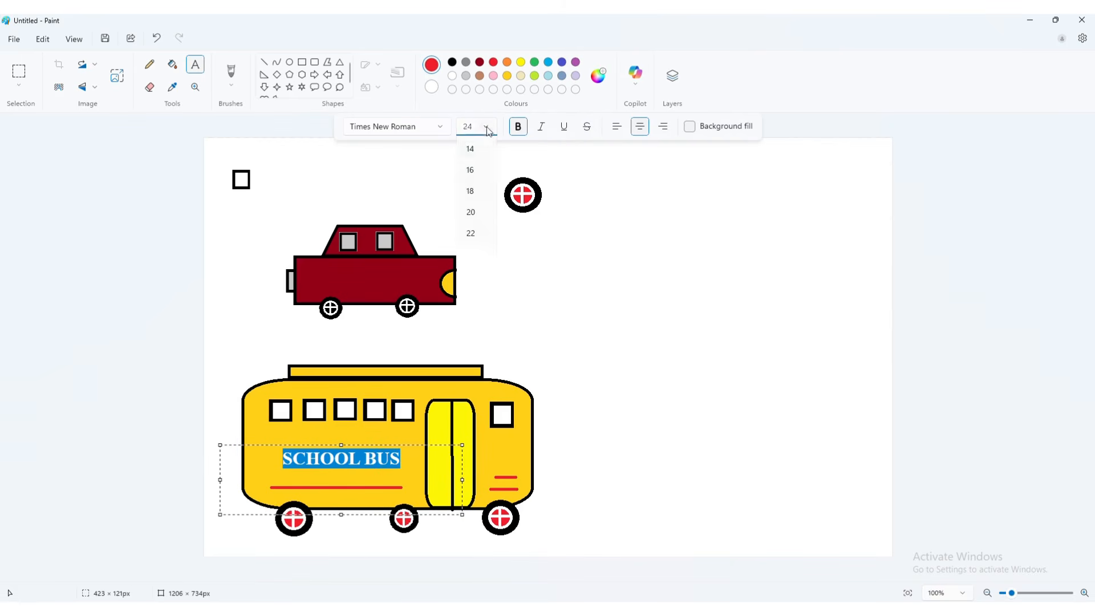
left_click(477, 296)
left_click(553, 301)
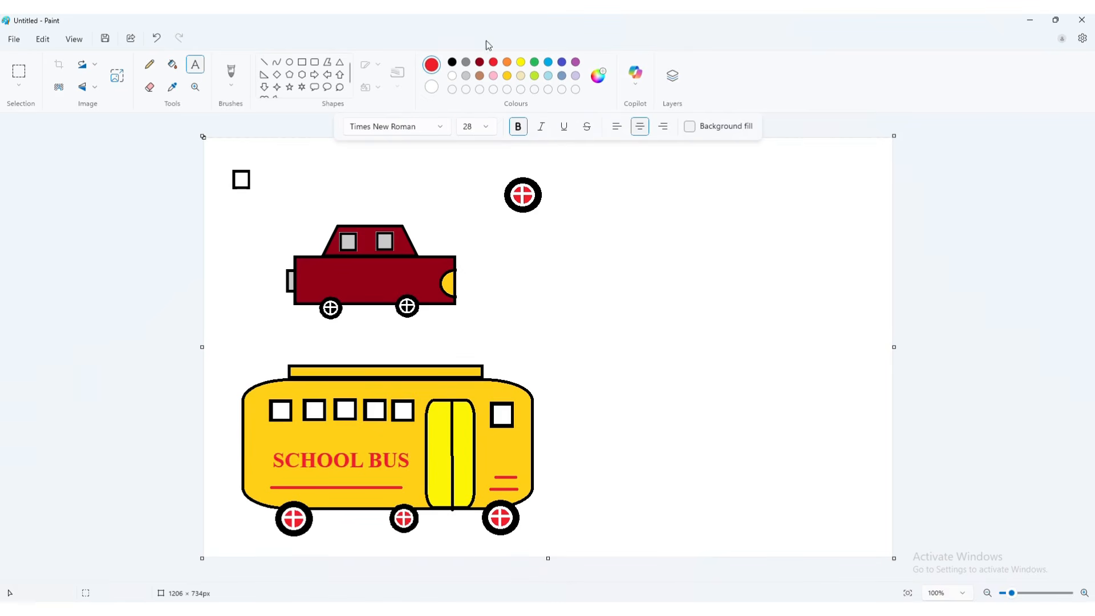
Draw black rectangles beside the bus for the train's tall cabin, the window inside it and the lower engine body in front
left_click(452, 62)
left_click(302, 61)
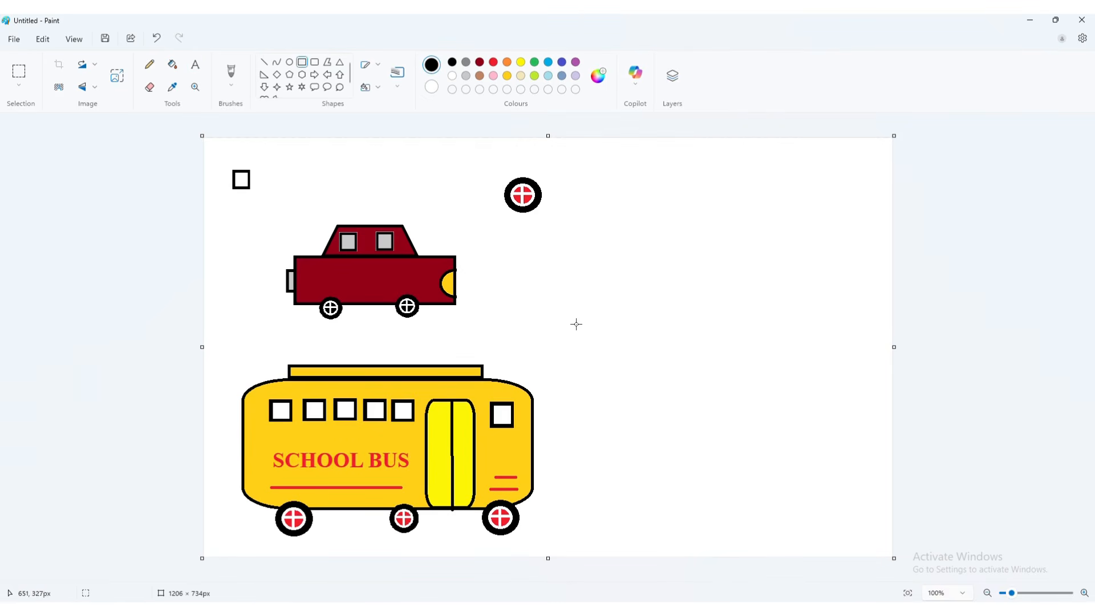
left_click(591, 412)
left_click_drag(570, 387, 683, 505)
left_click(768, 394)
left_click_drag(586, 400, 836, 504)
left_click(689, 444)
Draw a right triangle against the front end of the engine body, sloping down to its lower edge
left_click(388, 134)
left_click(265, 76)
left_click(770, 393)
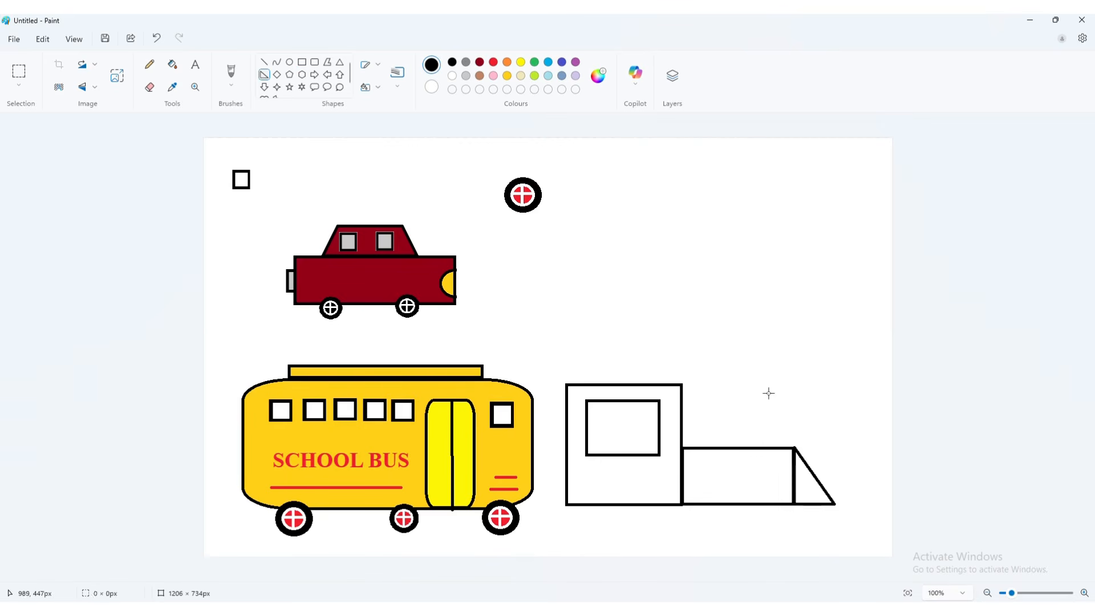
Draw a flat rectangle on top of the engine body, centred along its upper edge
left_click(303, 62)
left_click_drag(602, 364, 645, 383)
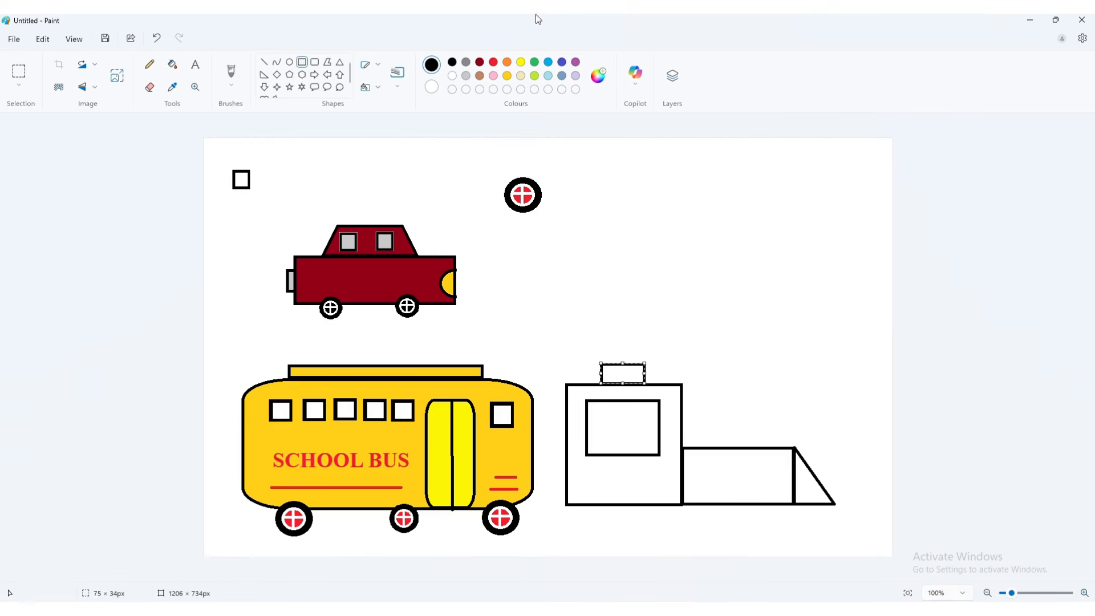
key("ctrl+z")
left_click_drag(706, 425, 744, 435)
left_click(719, 429)
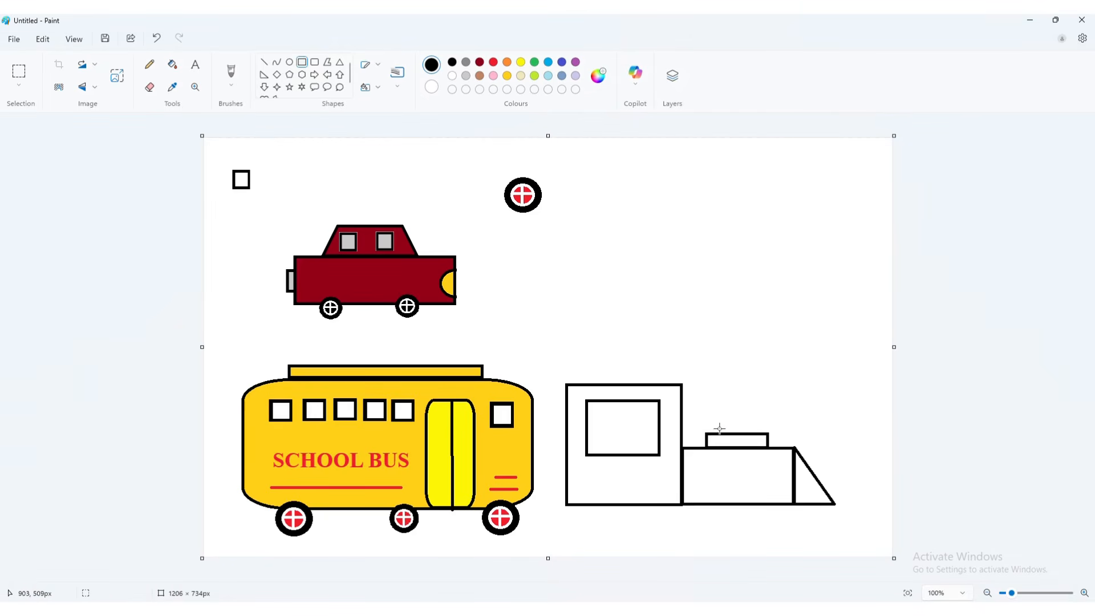
Draw a small trapezoid on the flat rectangle above the engine and an upright rectangle on it as the chimney
left_click(327, 62)
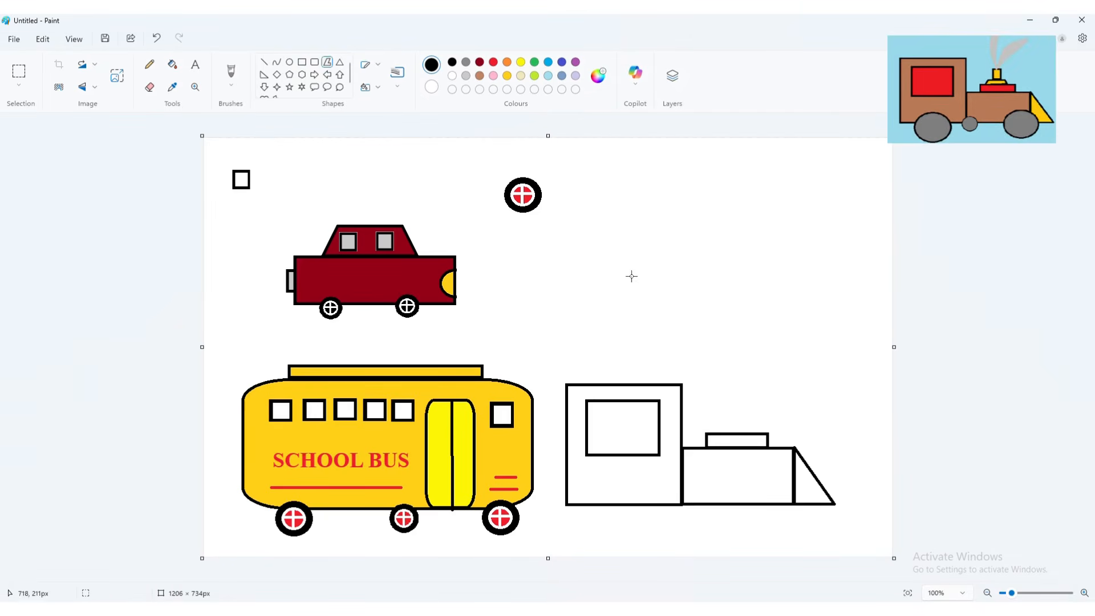
left_click(752, 425)
left_click(719, 433)
left_click(302, 62)
mouse_move(725, 394)
left_mouse_down()
mouse_move(745, 422)
mouse_move(741, 407)
left_mouse_up()
left_click(839, 409)
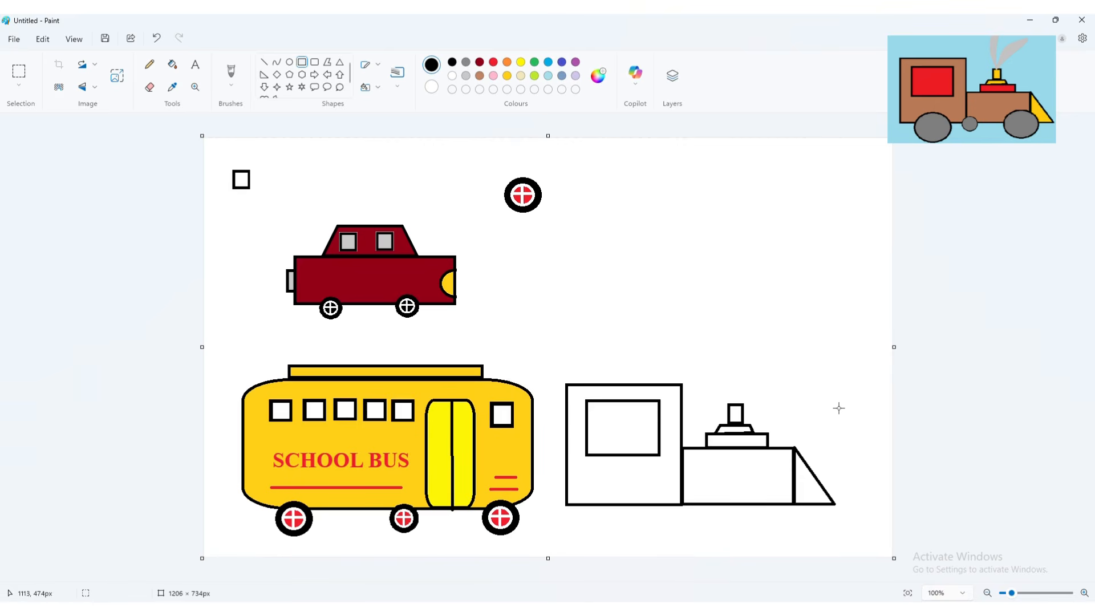
Draw an oval about 111 × 96 px in the empty area above the train and fill it with grey
left_click(289, 63)
mouse_move(586, 234)
left_mouse_down()
mouse_move(660, 315)
mouse_move(653, 292)
left_mouse_up()
left_click(172, 64)
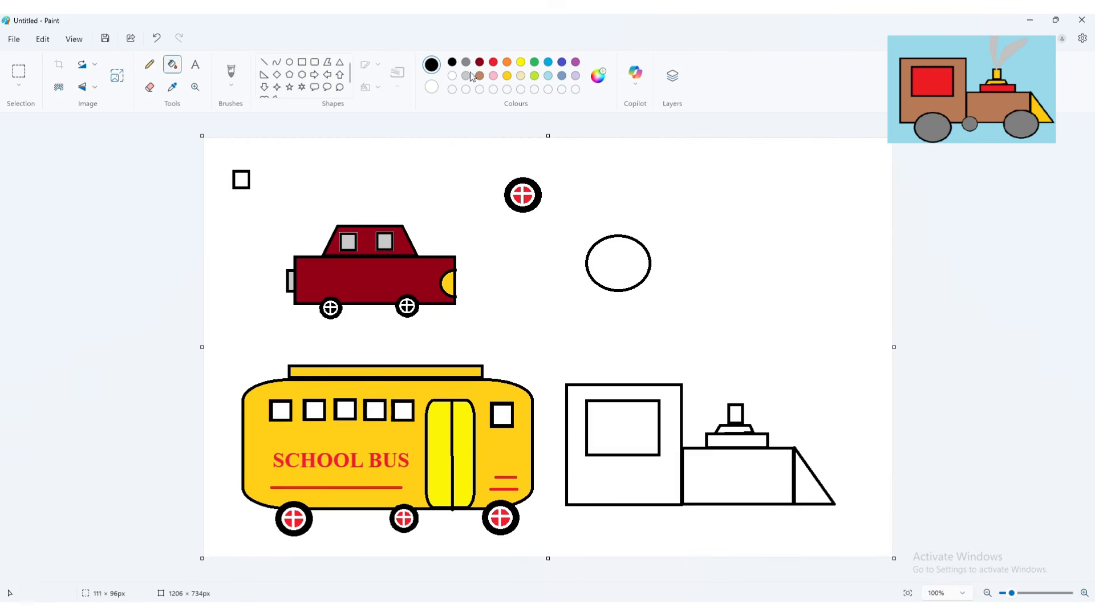
left_click(632, 284)
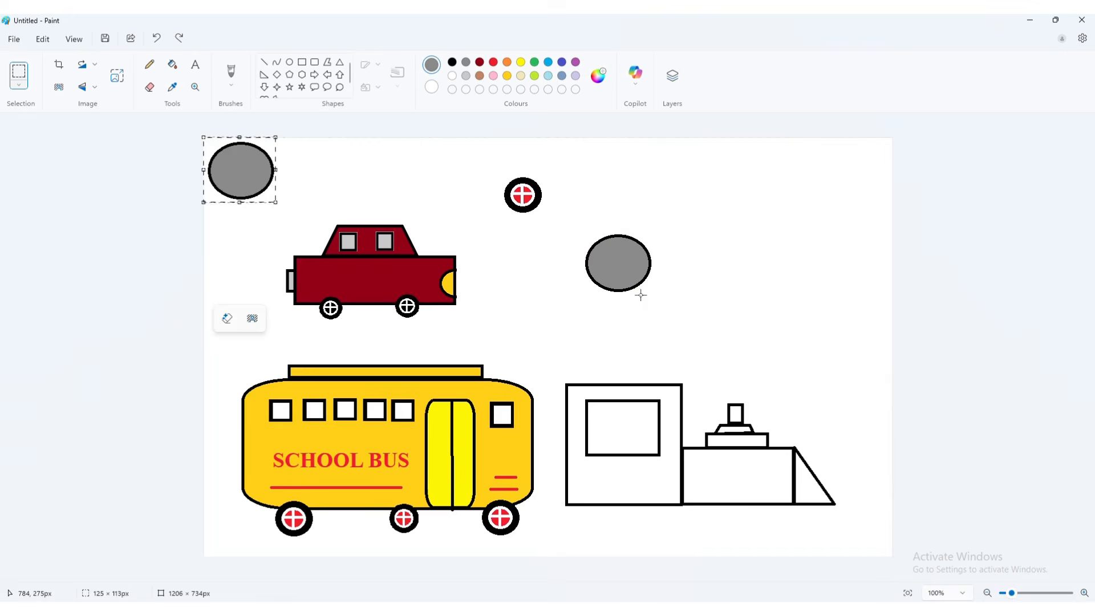
Place copies of the grey oval as train wheels: a large one under the cabin, a small one in the middle and a large front one
left_click_drag(246, 170, 629, 513)
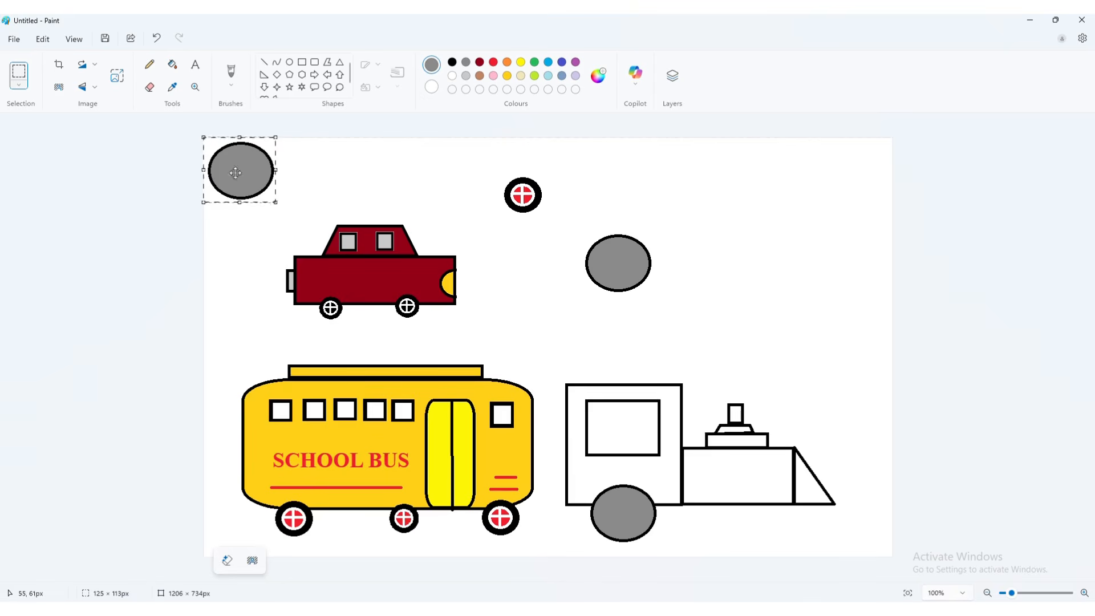
left_click_drag(235, 173, 703, 504)
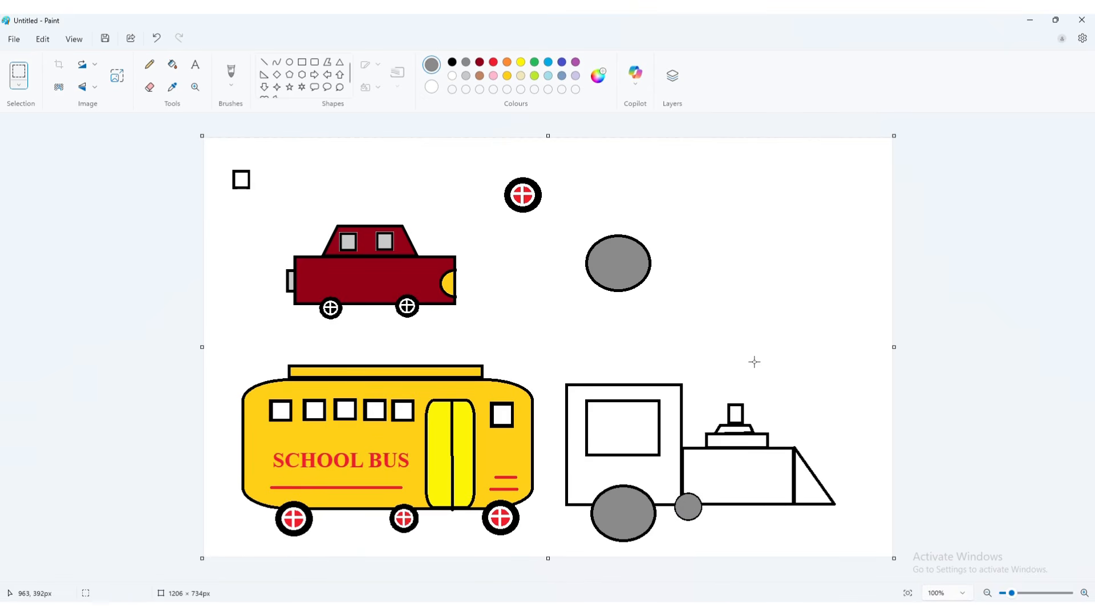
key("ctrl+v")
left_click_drag(240, 170, 741, 475)
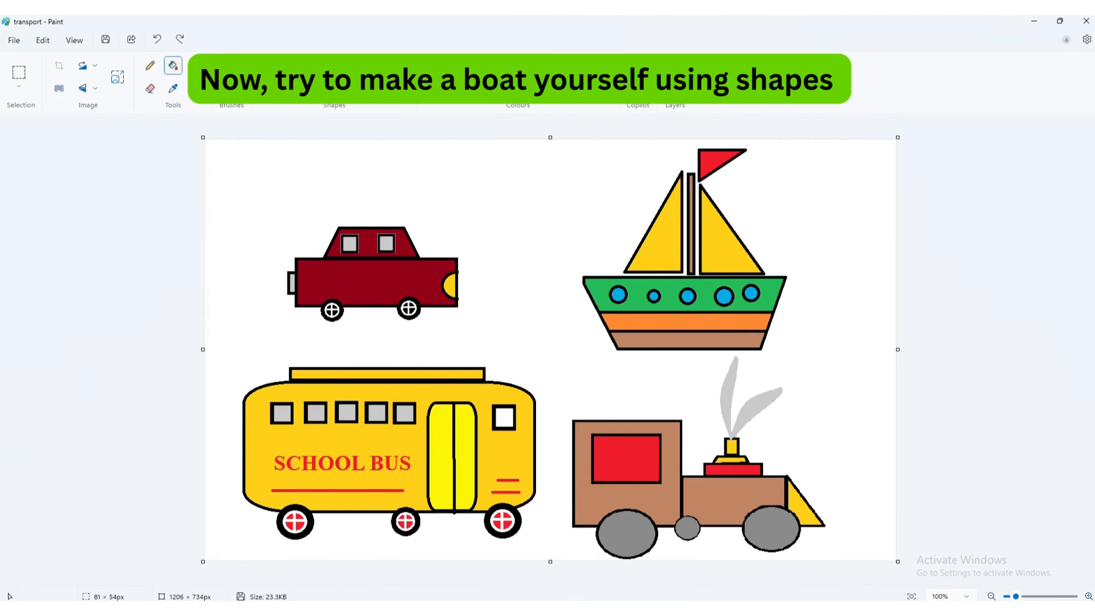
Fill the white background around the vehicles with light blue
left_click(546, 224)
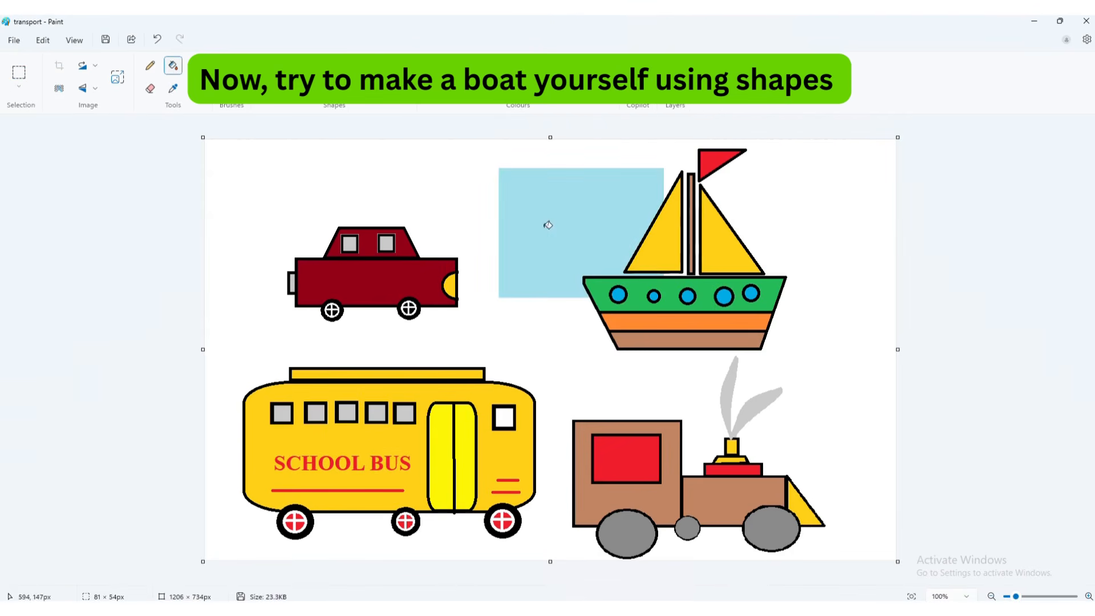
left_click(551, 322)
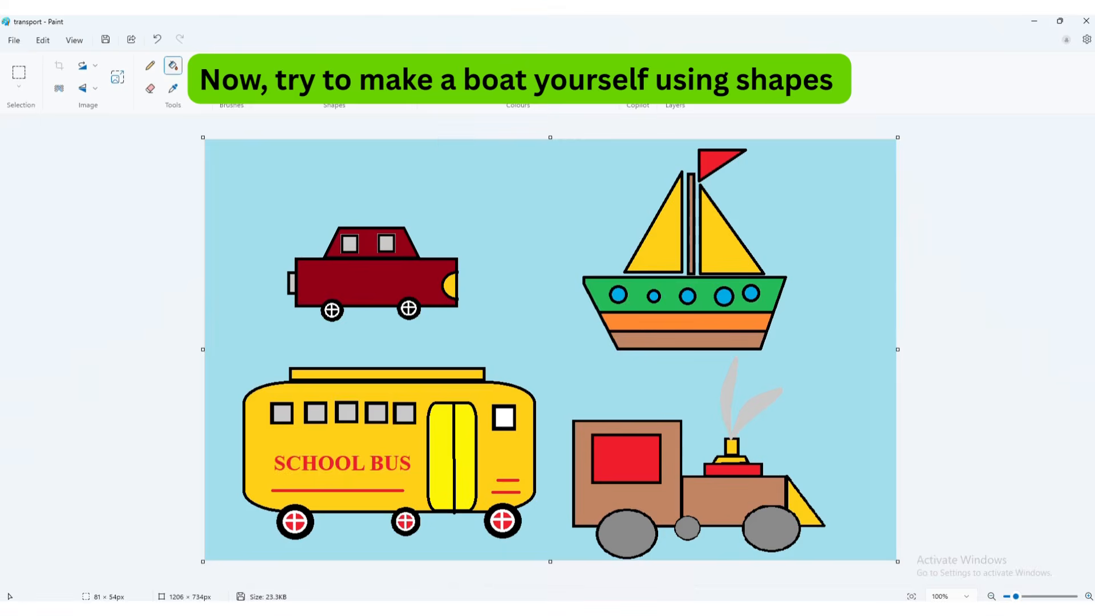